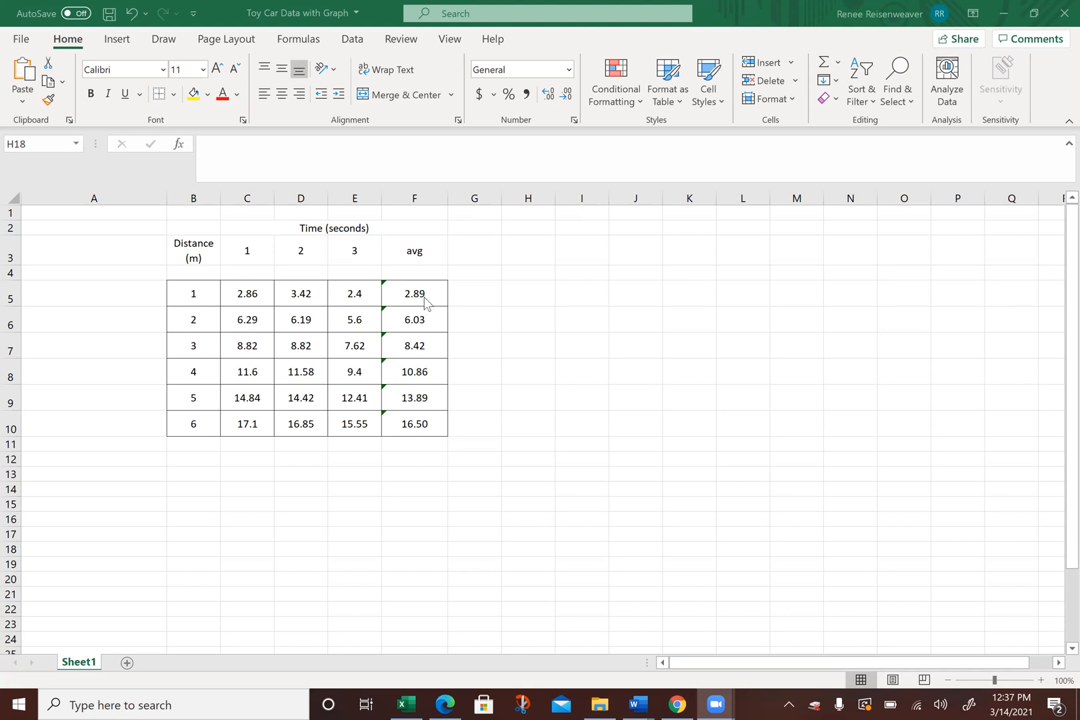
# Step: Copy the six average times in F5:F10
pyautogui.click(438, 288)
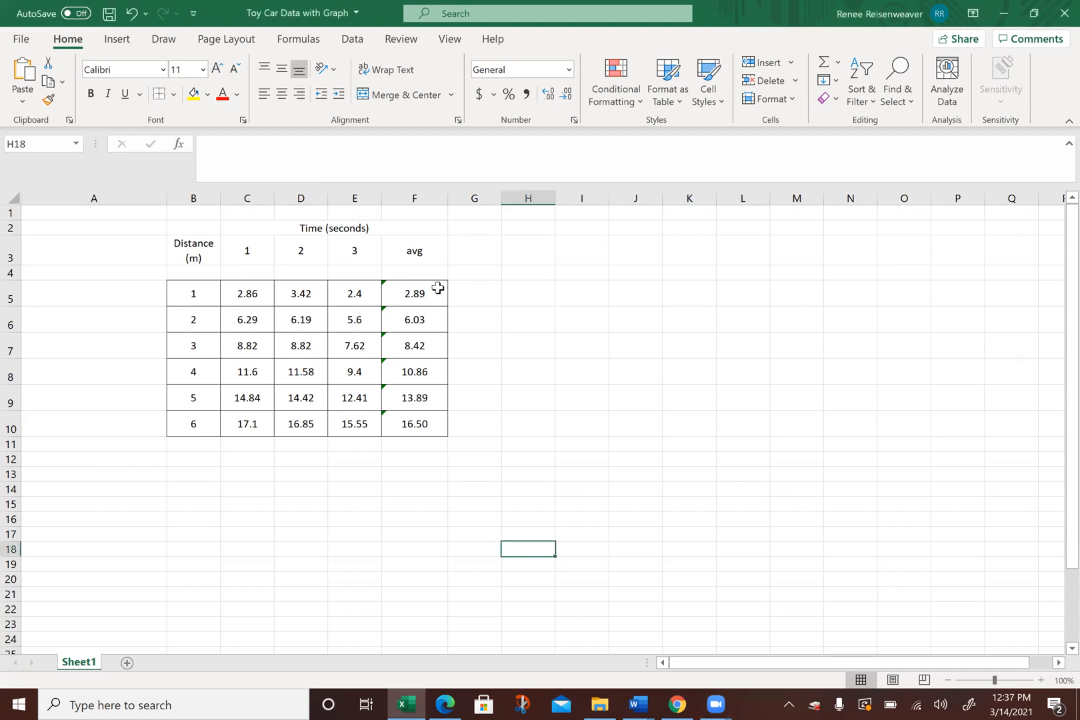
pyautogui.click(438, 288)
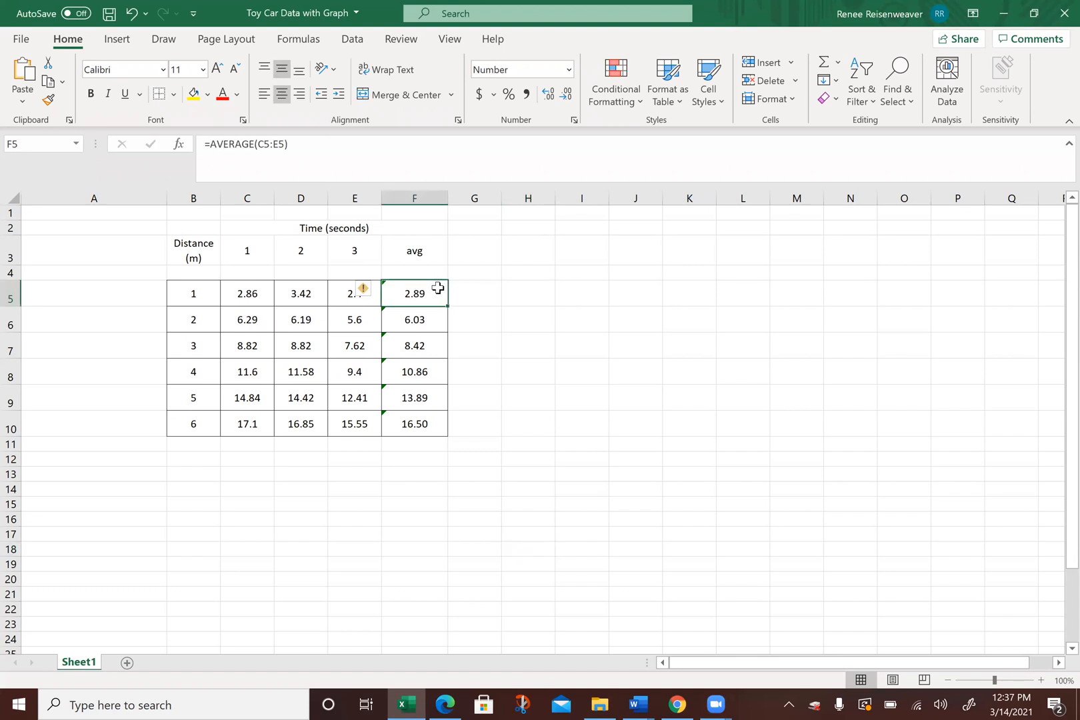
pyautogui.moveTo(438, 288); pyautogui.dragTo(422, 416)
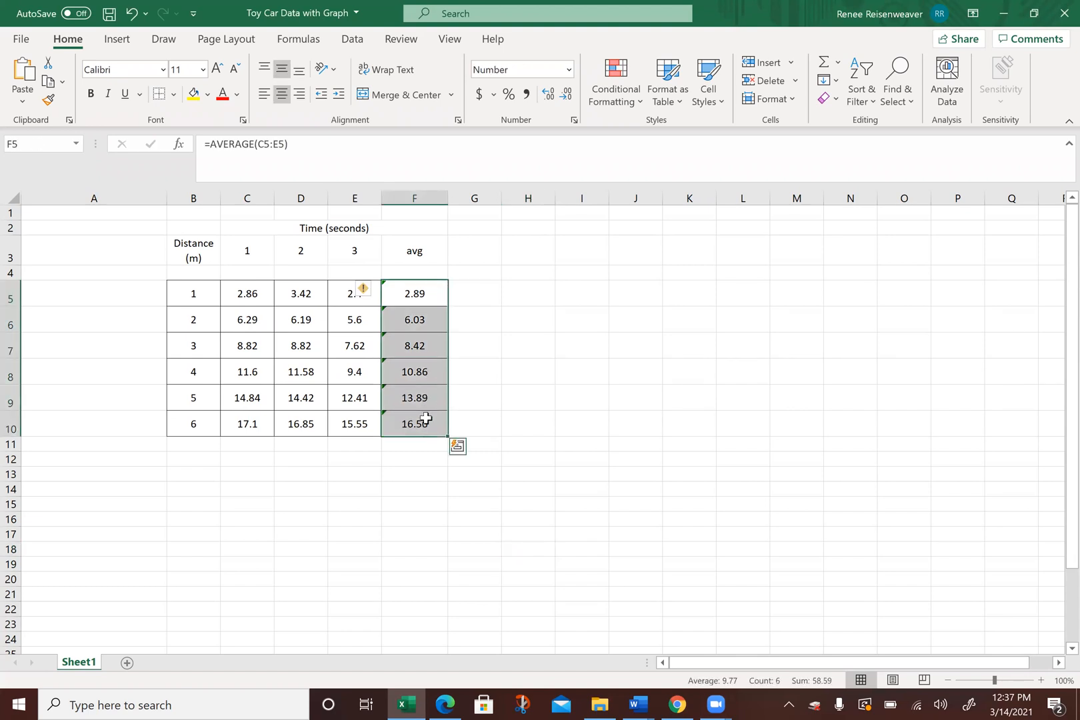
pyautogui.rightClick(420, 295)
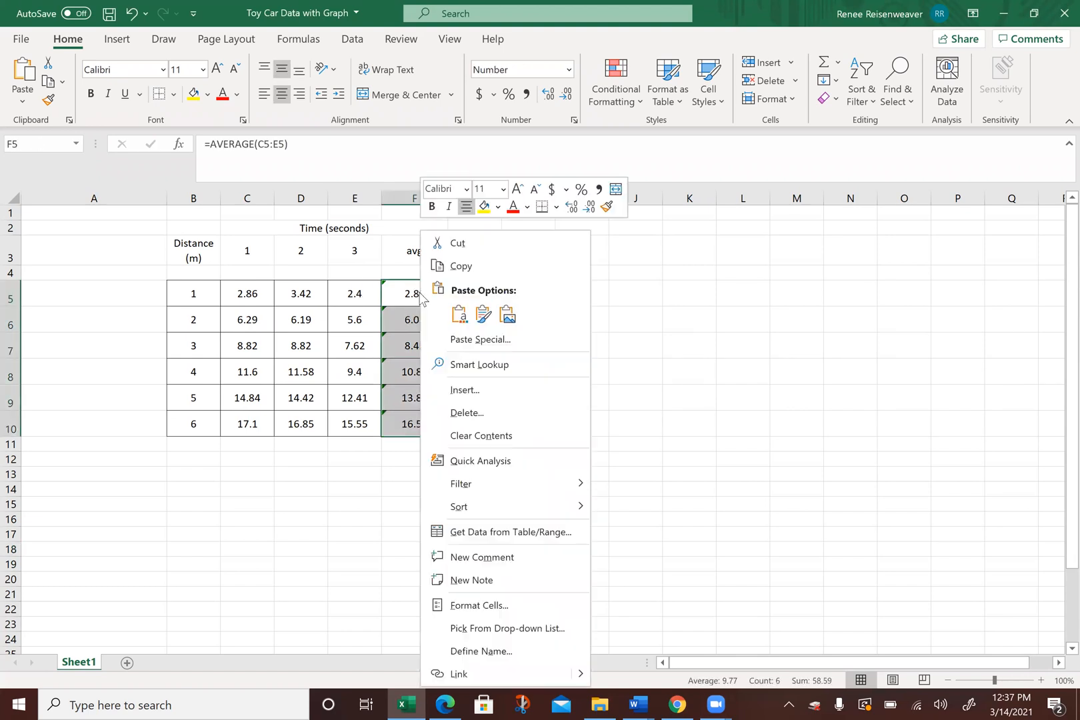
pyautogui.click(459, 266)
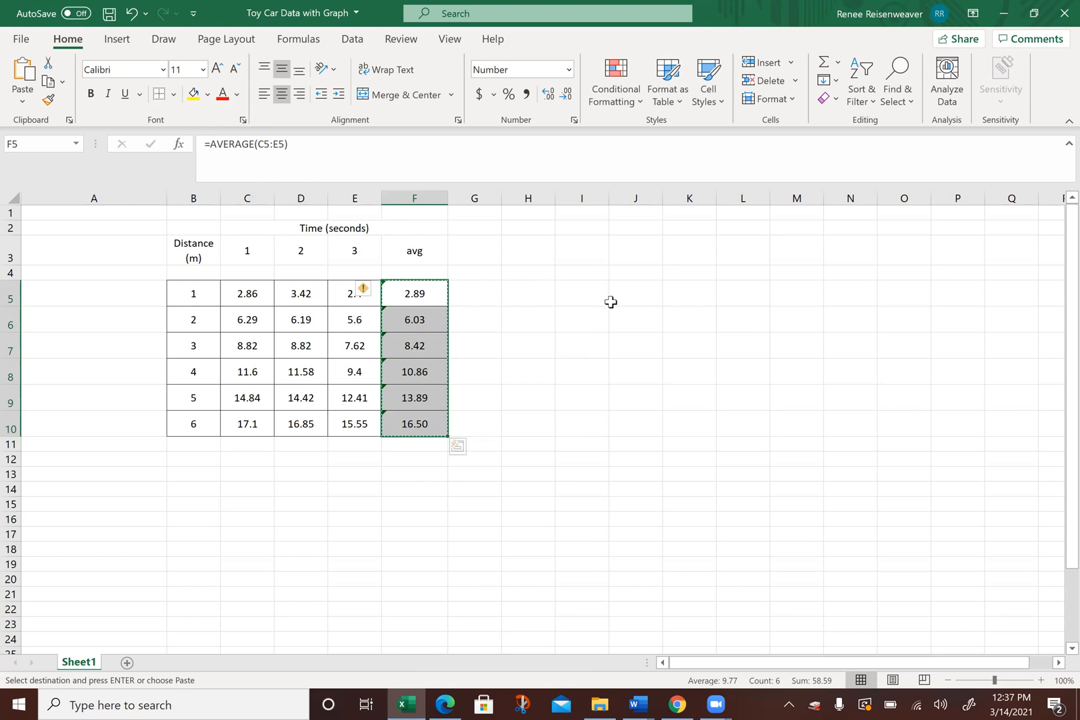
# Step: Add a second worksheet, return to Sheet1 and paste the copied averages as values starting at L5
pyautogui.click(735, 295)
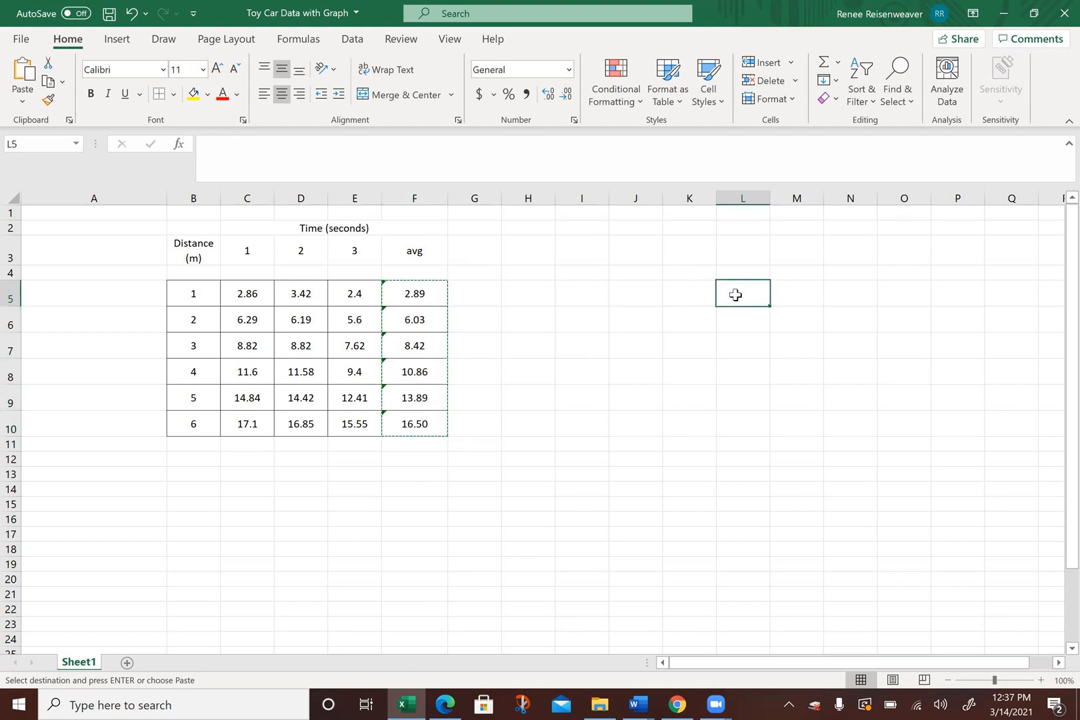
pyautogui.click(127, 664)
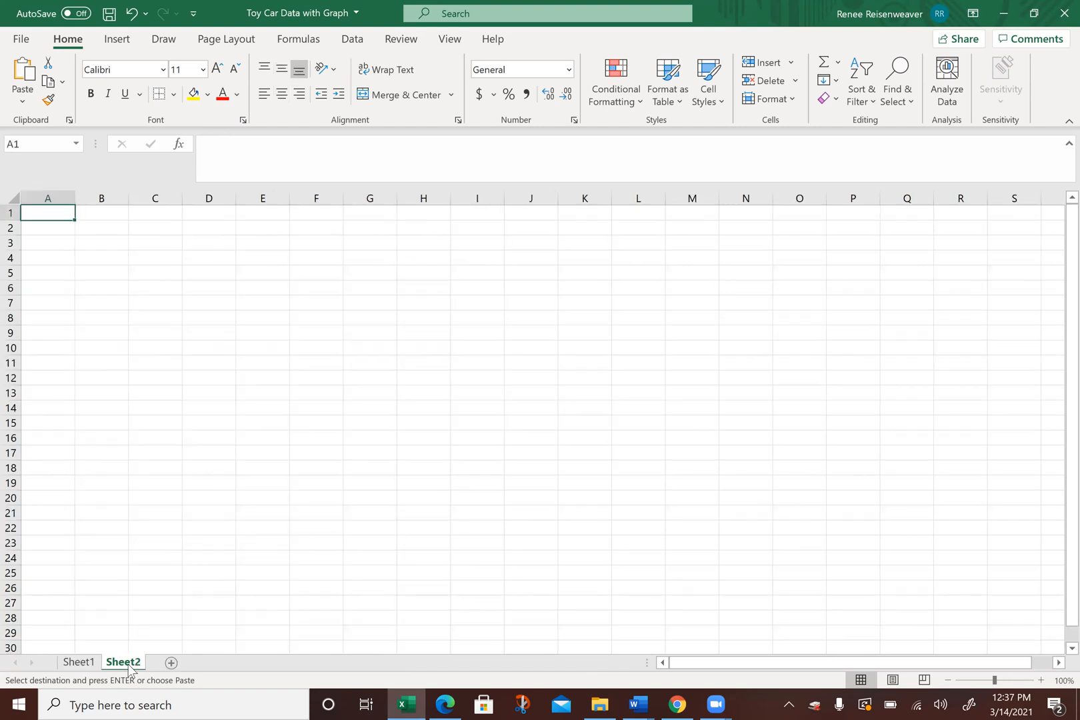
pyautogui.click(89, 664)
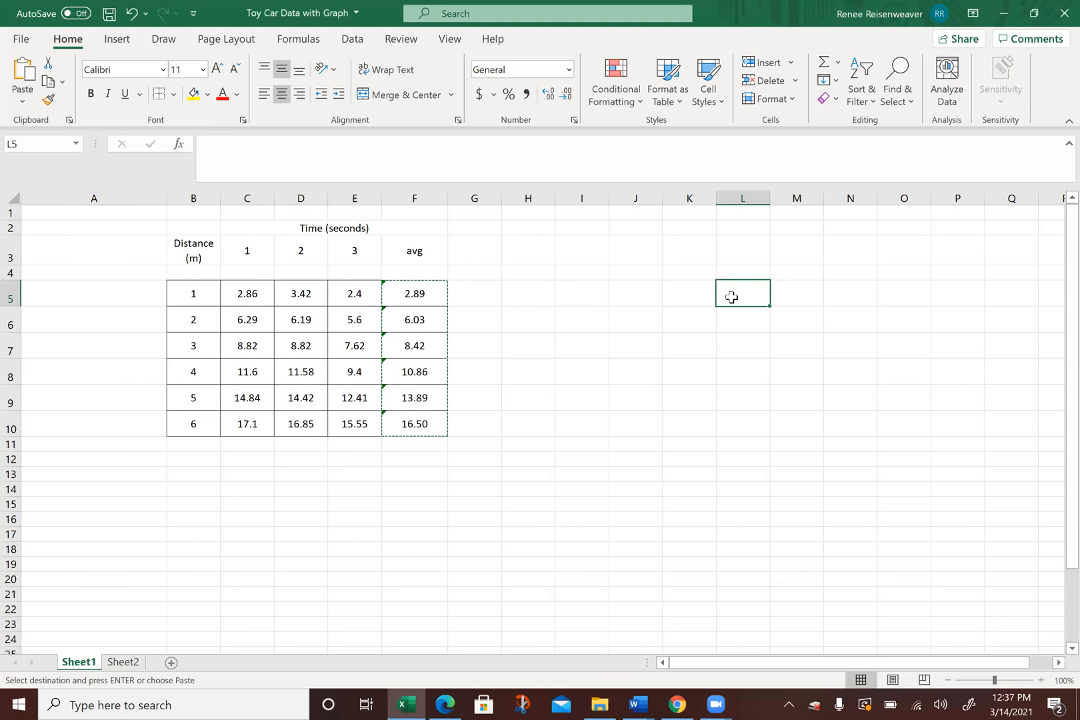
pyautogui.rightClick(731, 297)
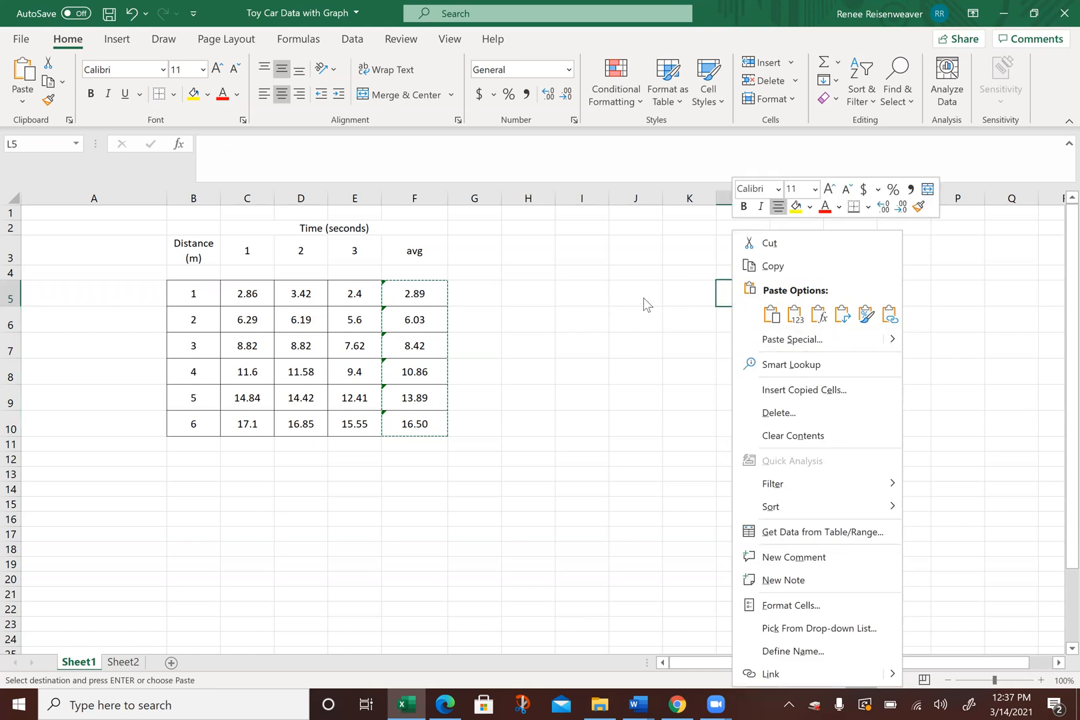
pyautogui.click(798, 322)
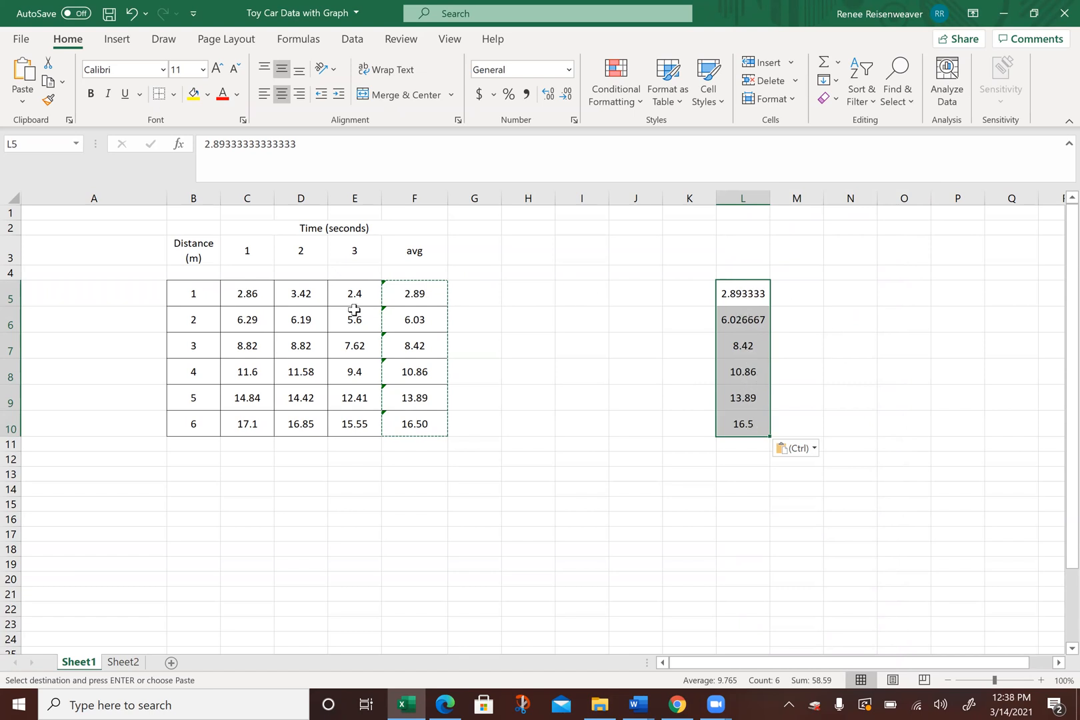
# Step: Copy the distances in B5:B10 and paste them as values starting at M5, beside the average times
pyautogui.click(195, 293)
pyautogui.moveTo(195, 293); pyautogui.dragTo(190, 424)
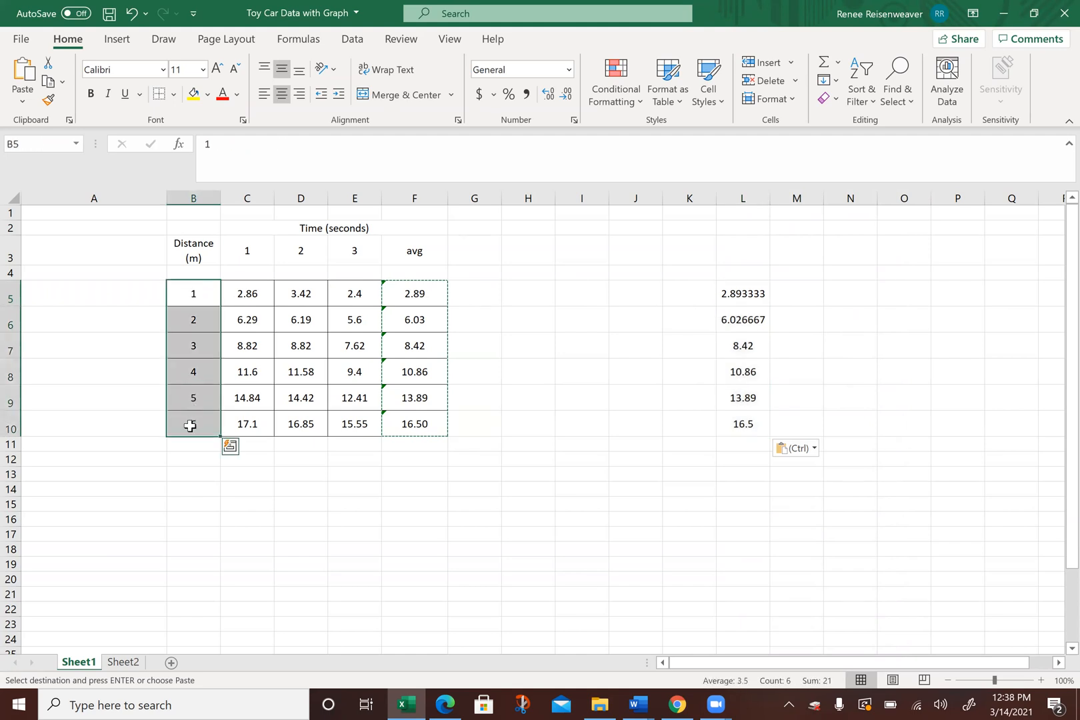
pyautogui.rightClick(188, 290)
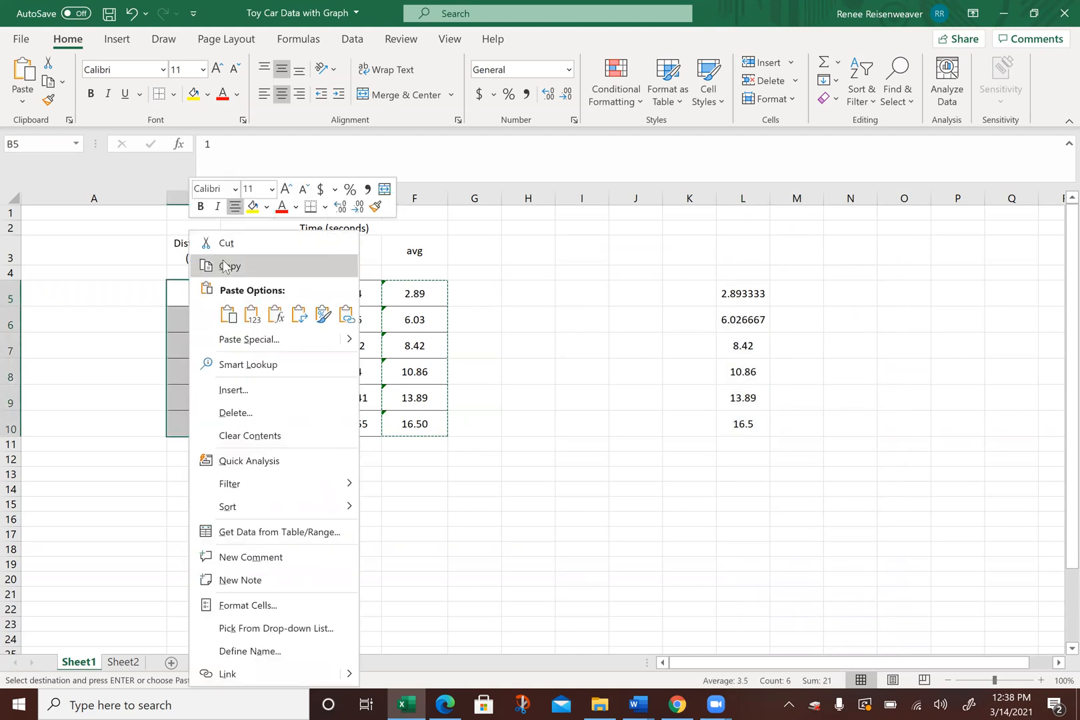
pyautogui.click(225, 266)
pyautogui.click(800, 290)
pyautogui.rightClick(802, 295)
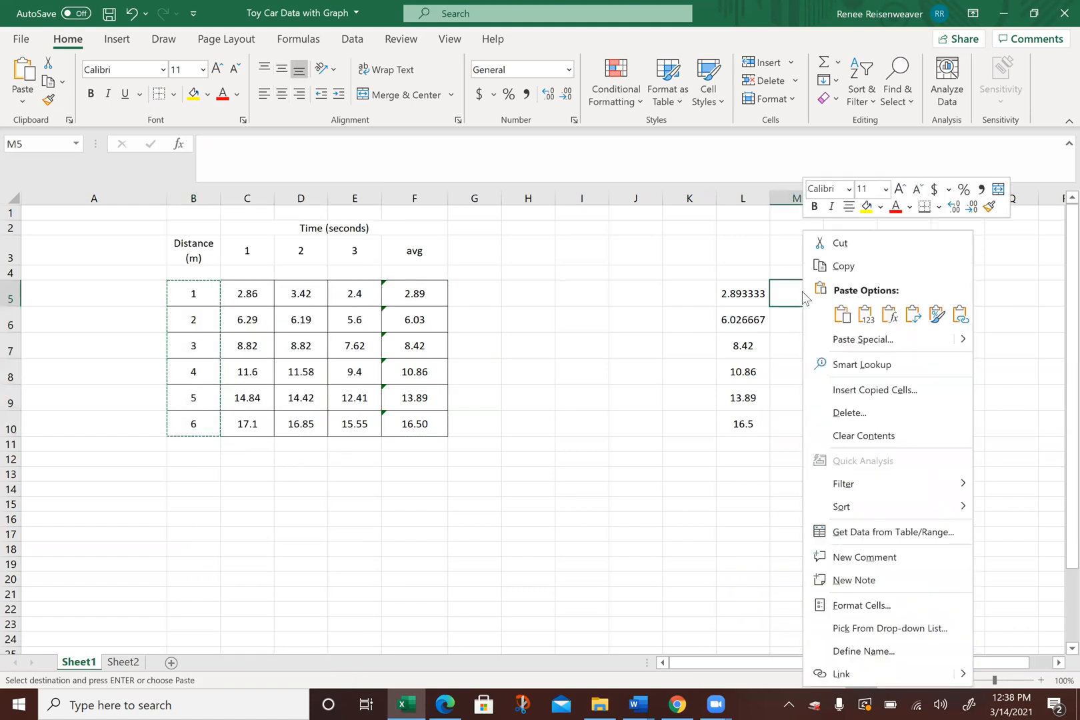
pyautogui.click(840, 317)
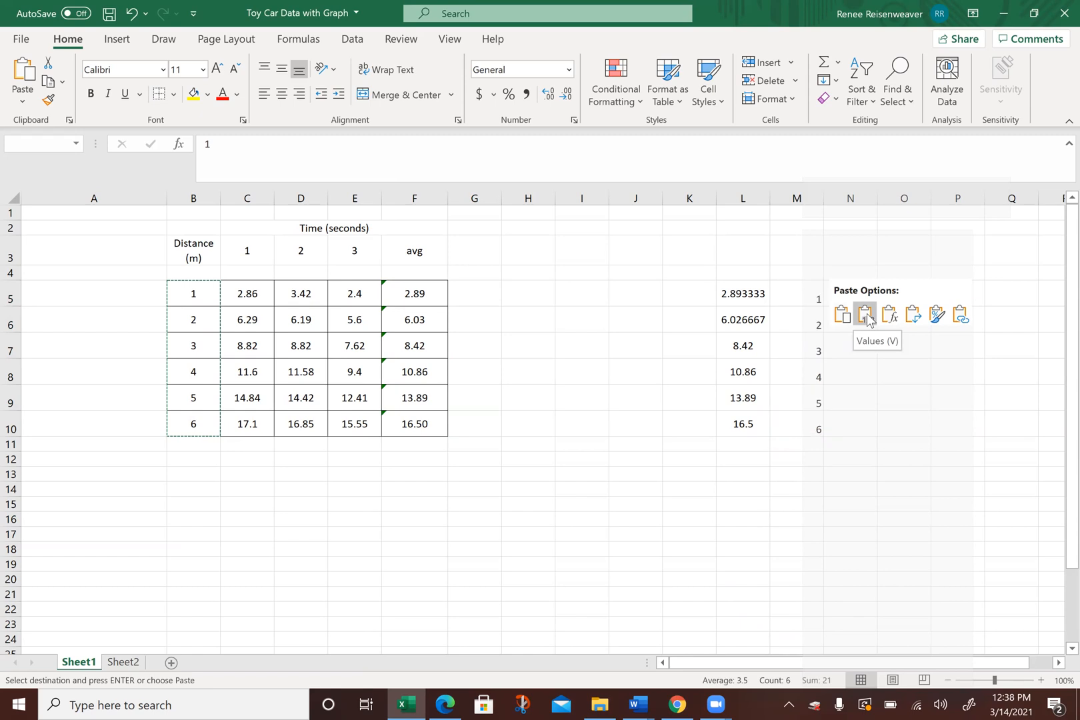
pyautogui.click(867, 313)
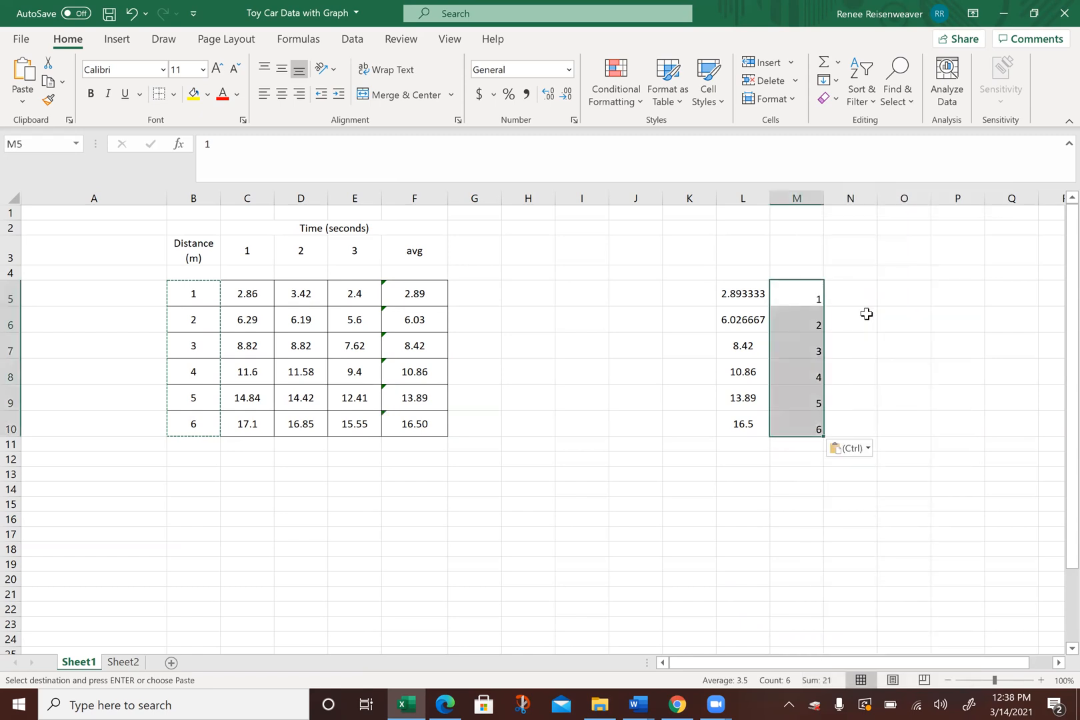
# Step: Enter 0 in both L4 and M4 as the origin point above the pasted times and distances
pyautogui.click(755, 273)
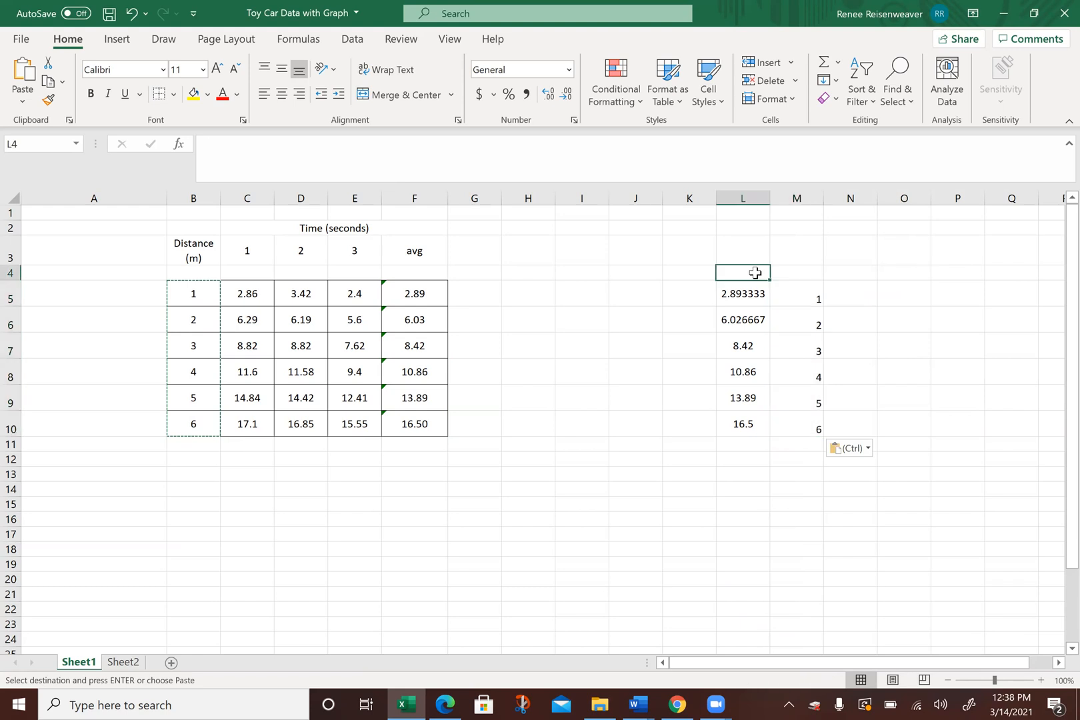
pyautogui.write('0')
pyautogui.press('Tab')
pyautogui.write('0')
pyautogui.press('Tab')
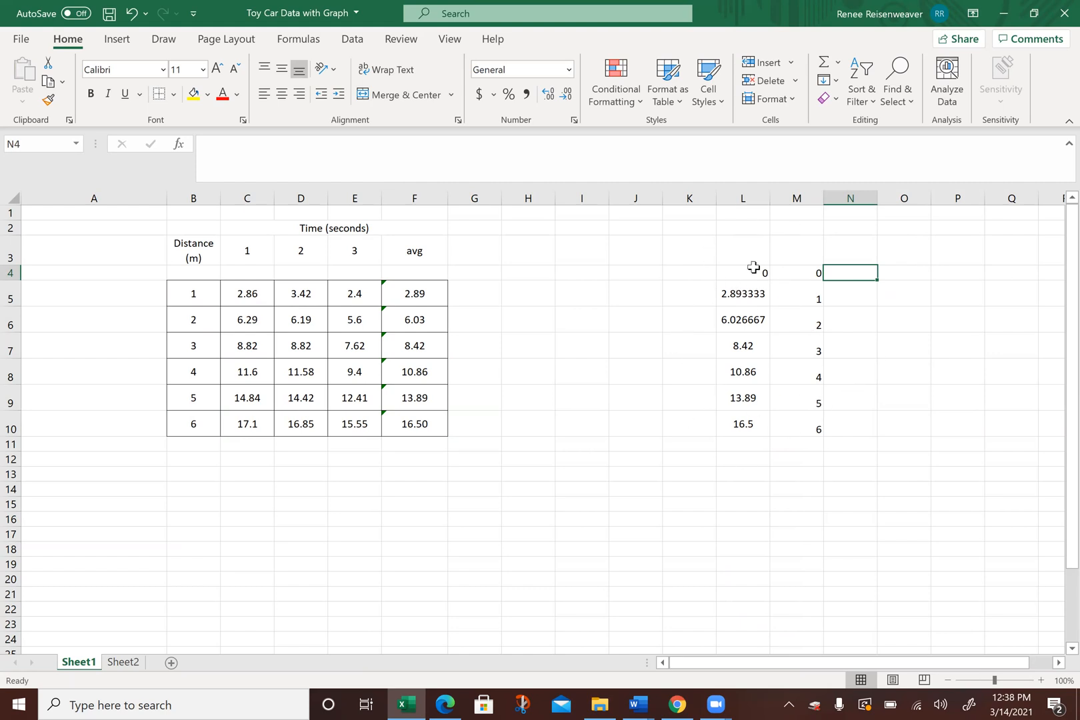
# Step: Check the print preview of the sheet and return to the worksheet
pyautogui.click(15, 44)
pyautogui.click(45, 284)
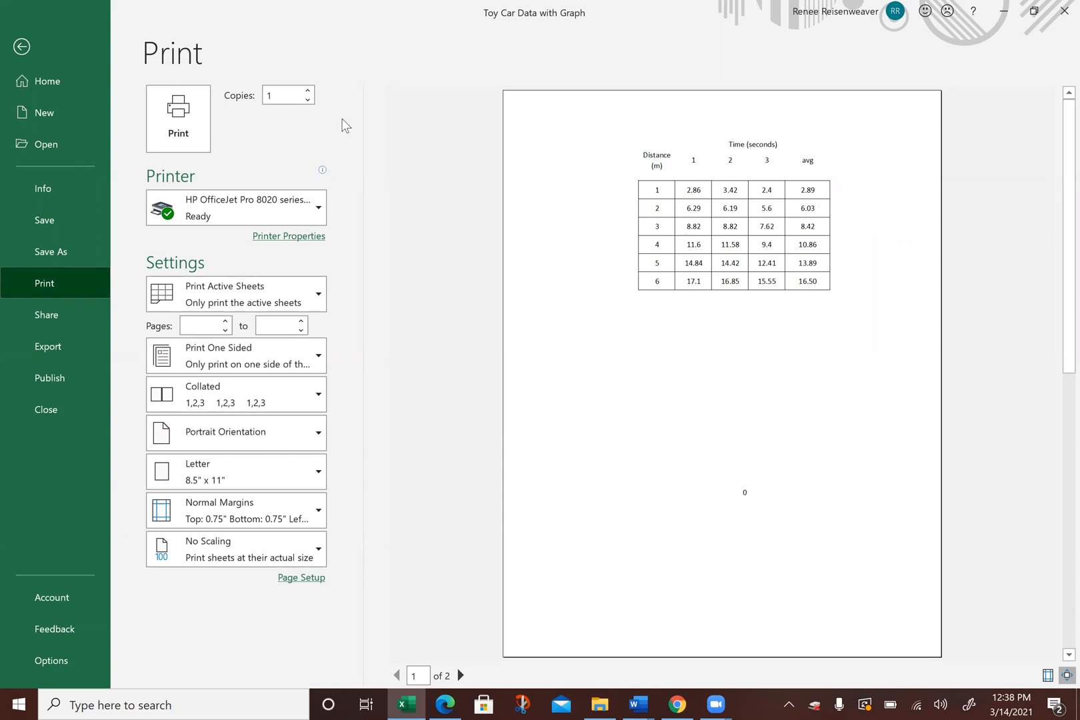
pyautogui.click(19, 53)
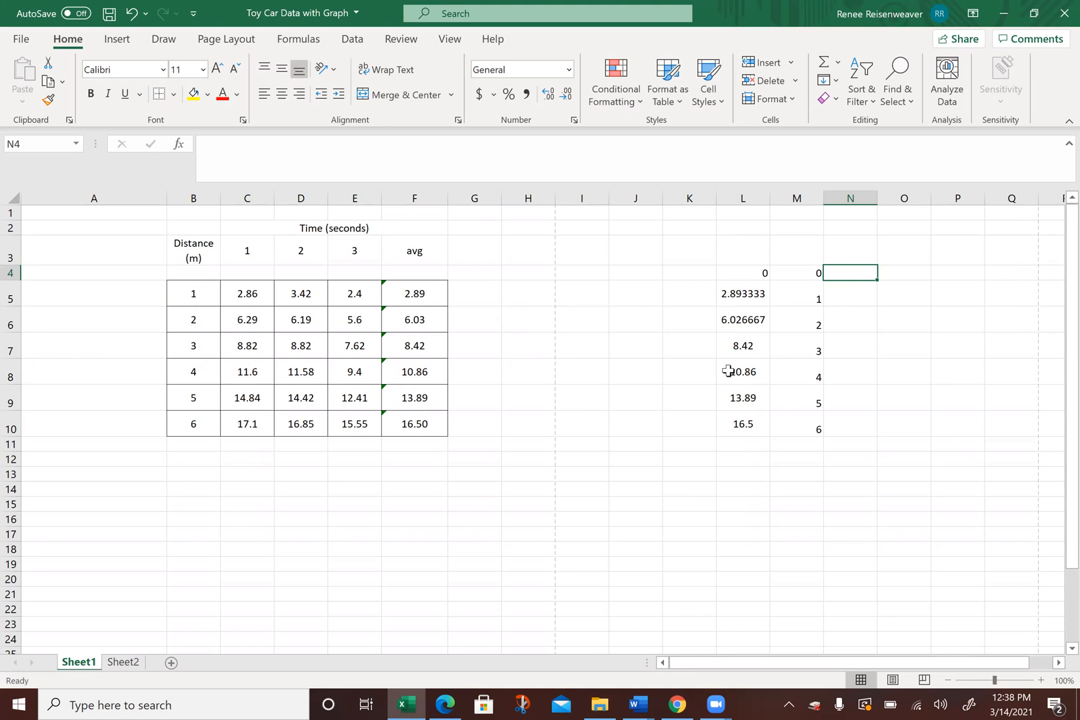
# Step: Insert a Scatter with Smooth Lines and Markers chart from L4:M10 and move it below the data table
pyautogui.click(742, 274)
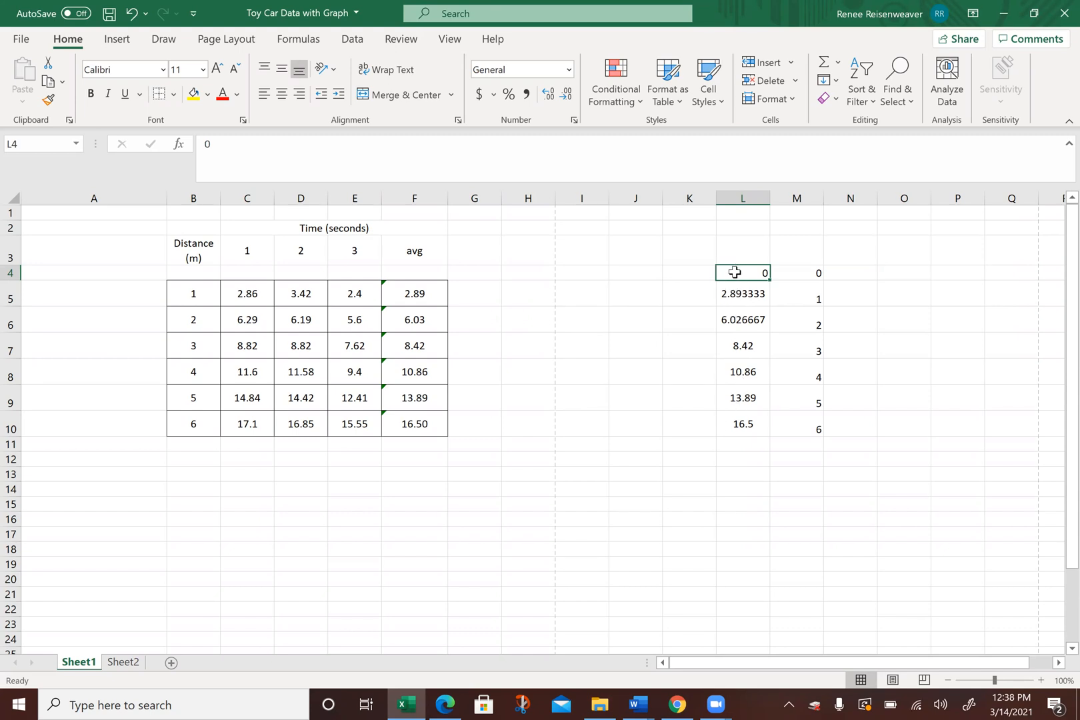
pyautogui.moveTo(734, 272)
pyautogui.mouseDown()
pyautogui.moveTo(791, 308)
pyautogui.moveTo(805, 385)
pyautogui.moveTo(798, 422)
pyautogui.moveTo(788, 314)
pyautogui.moveTo(740, 272)
pyautogui.mouseUp()
pyautogui.moveTo(745, 272); pyautogui.dragTo(794, 423)
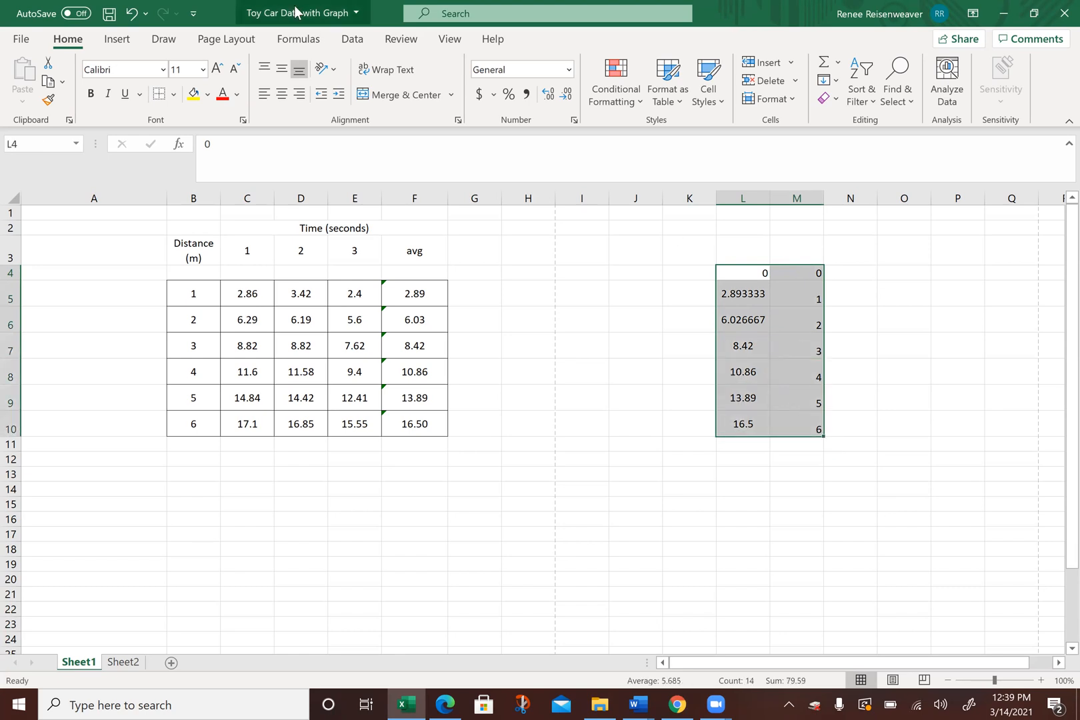
pyautogui.click(116, 40)
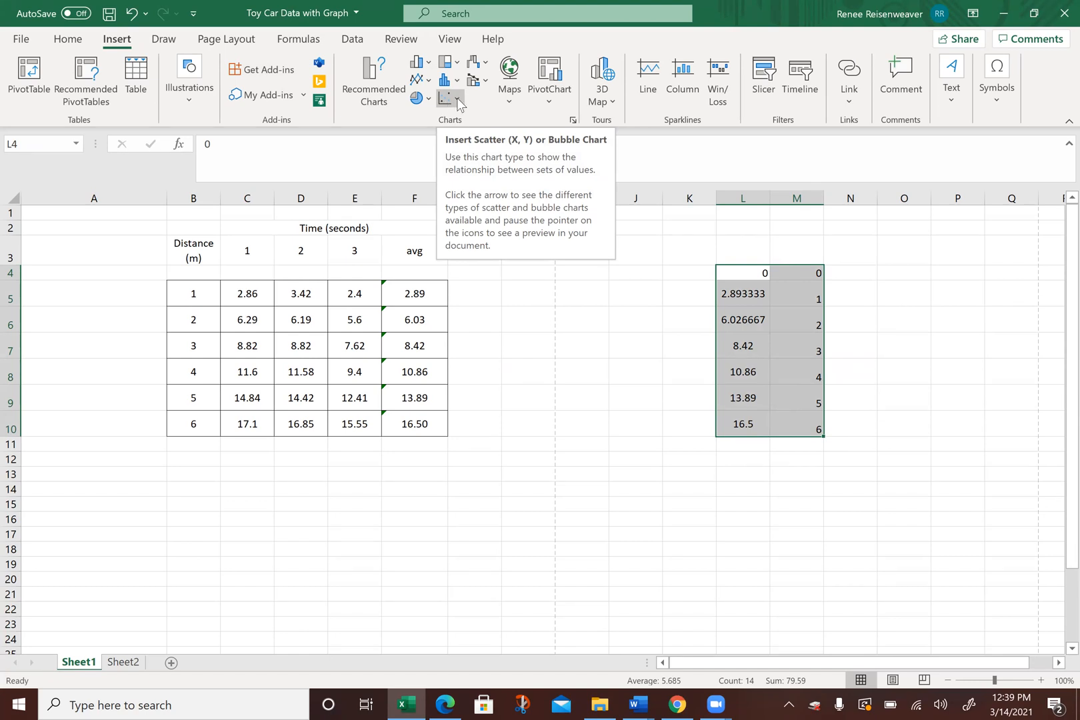
pyautogui.click(457, 99)
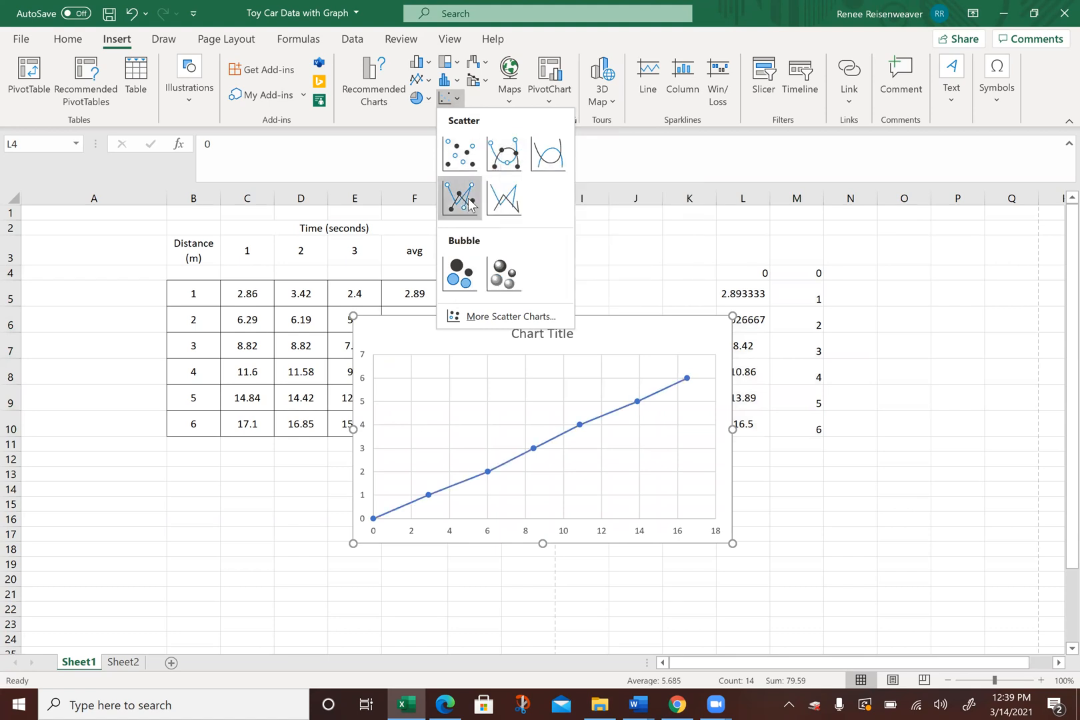
pyautogui.click(511, 162)
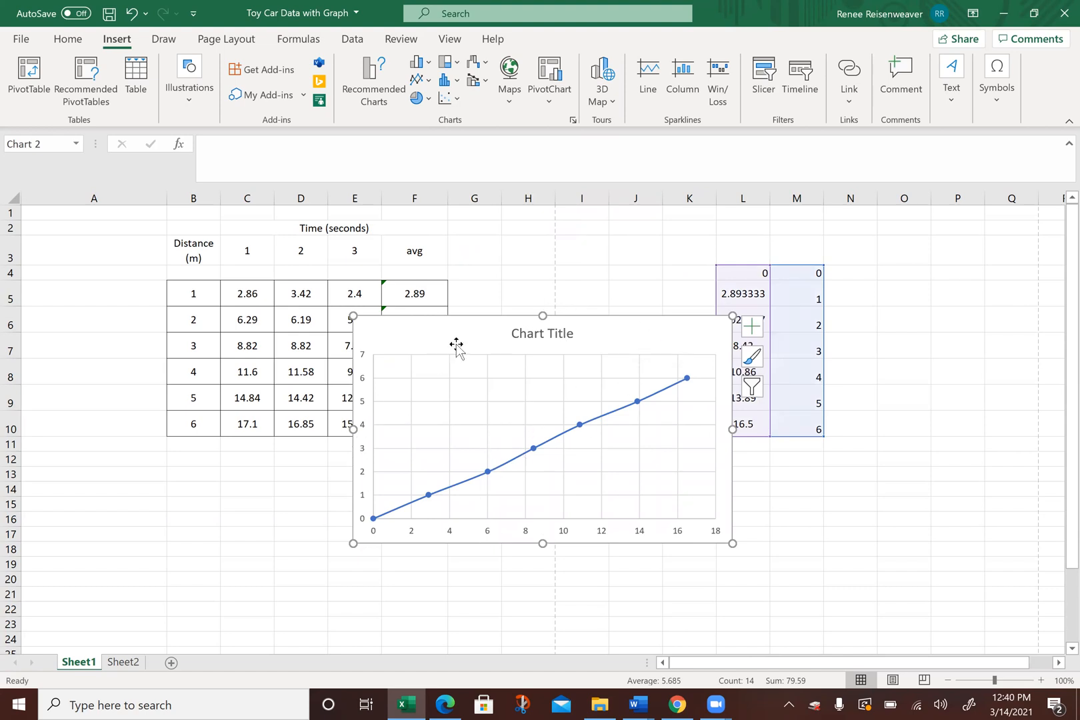
pyautogui.moveTo(626, 337); pyautogui.dragTo(396, 484)
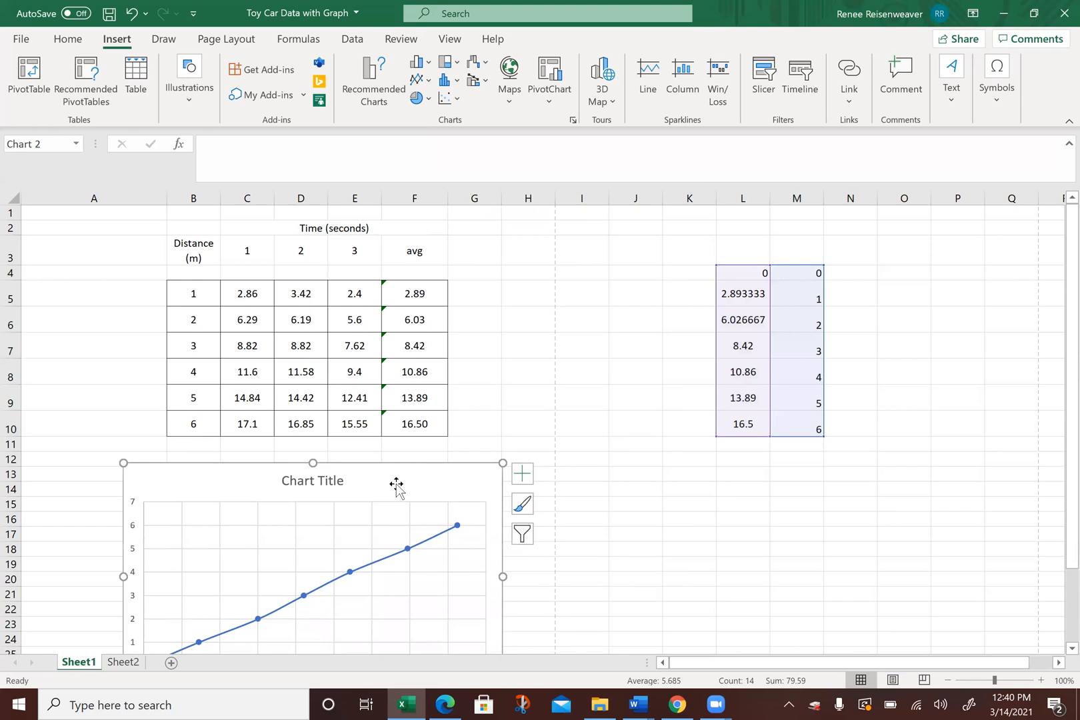
# Step: Set the chart title to "Distance vs Time Position Curve"
pyautogui.moveTo(1054, 304); pyautogui.dragTo(1055, 427)
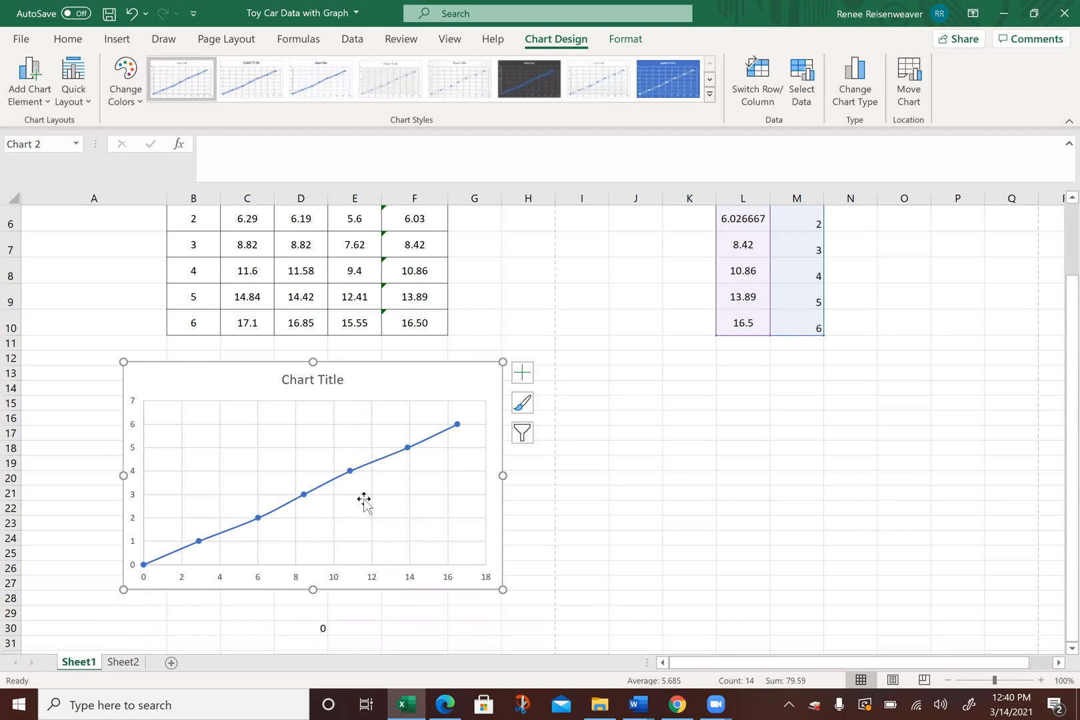
pyautogui.click(334, 383)
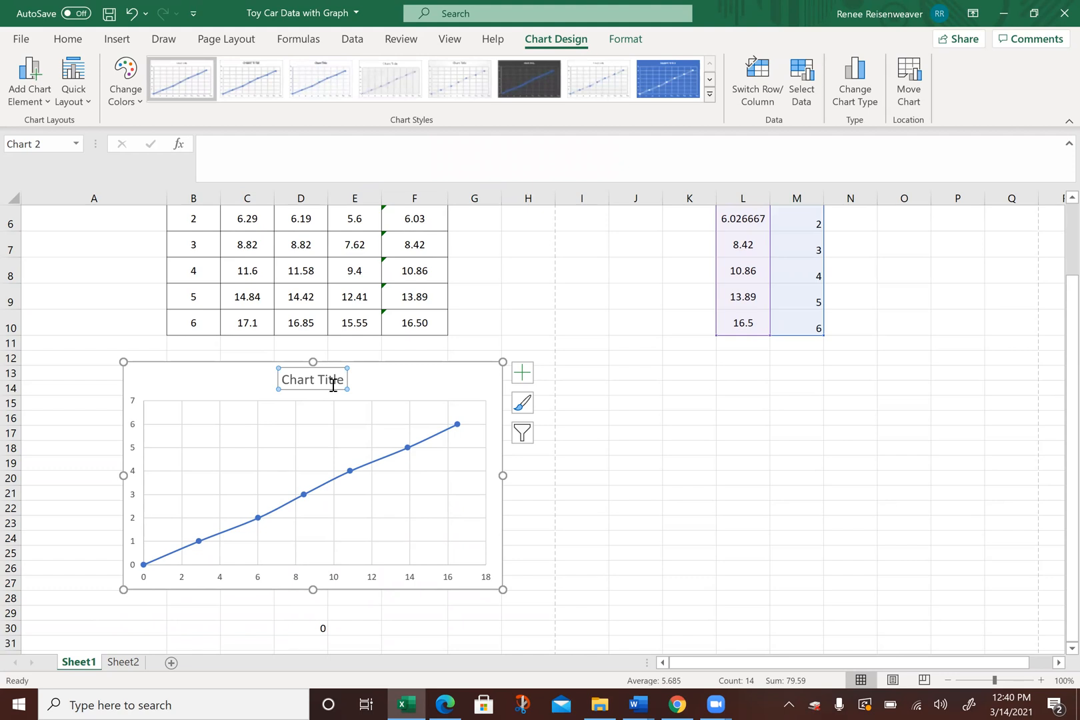
pyautogui.write('Di')
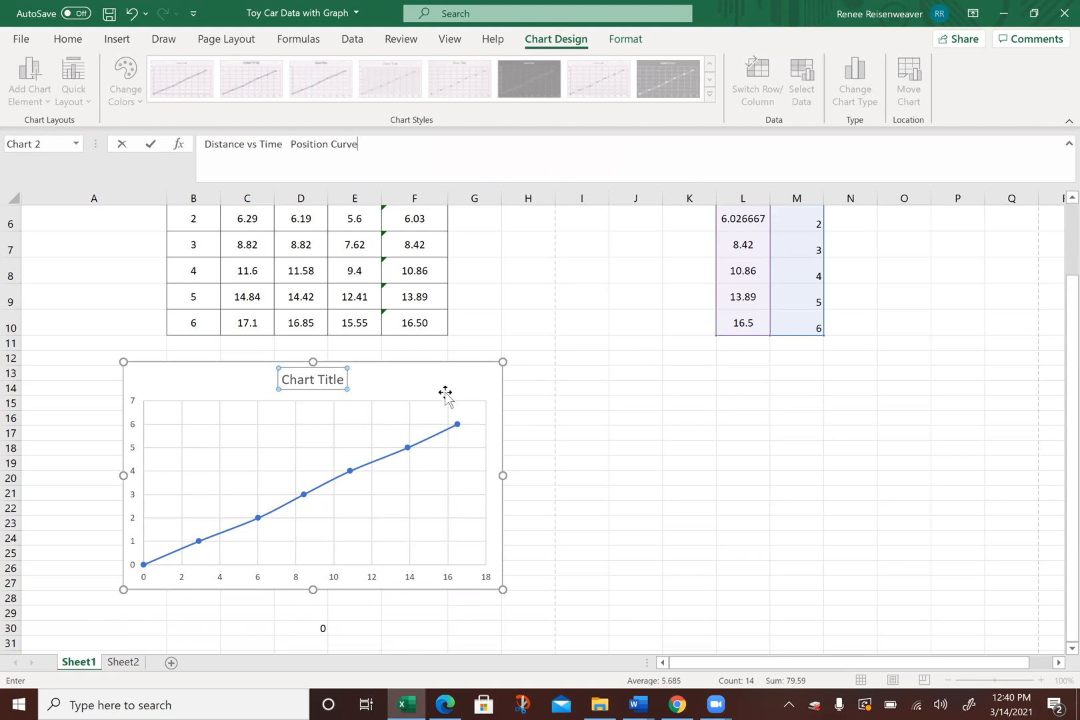
pyautogui.click(557, 402)
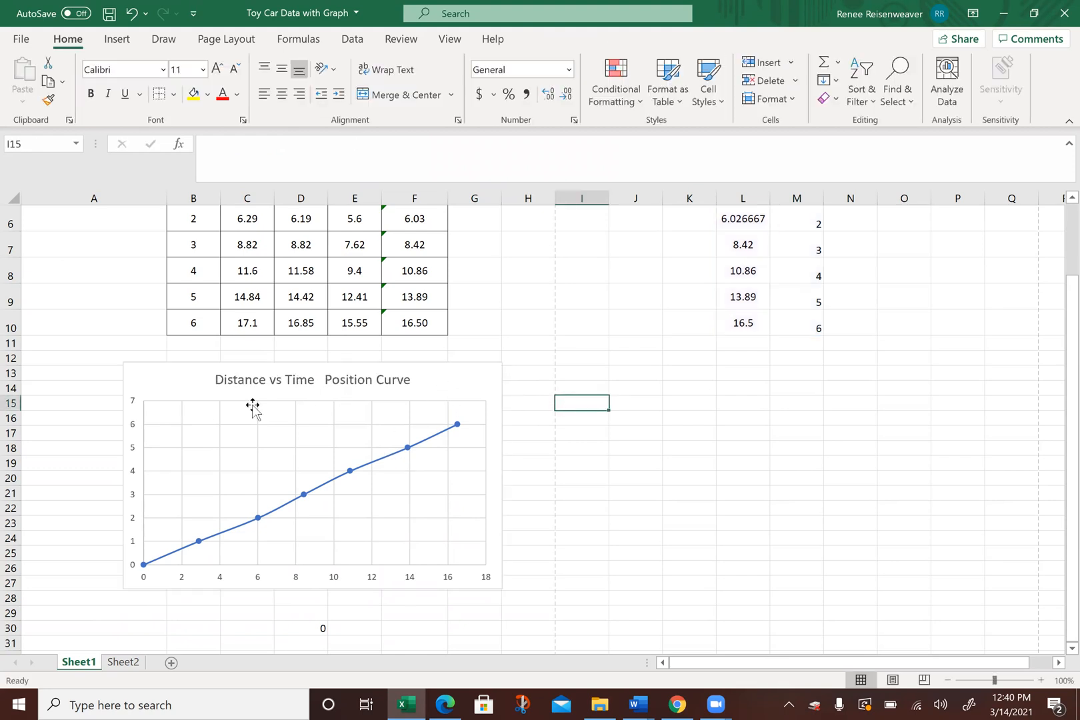
# Step: Open the plot area's formatting options and nudge the plot area slightly within the chart
pyautogui.click(446, 379)
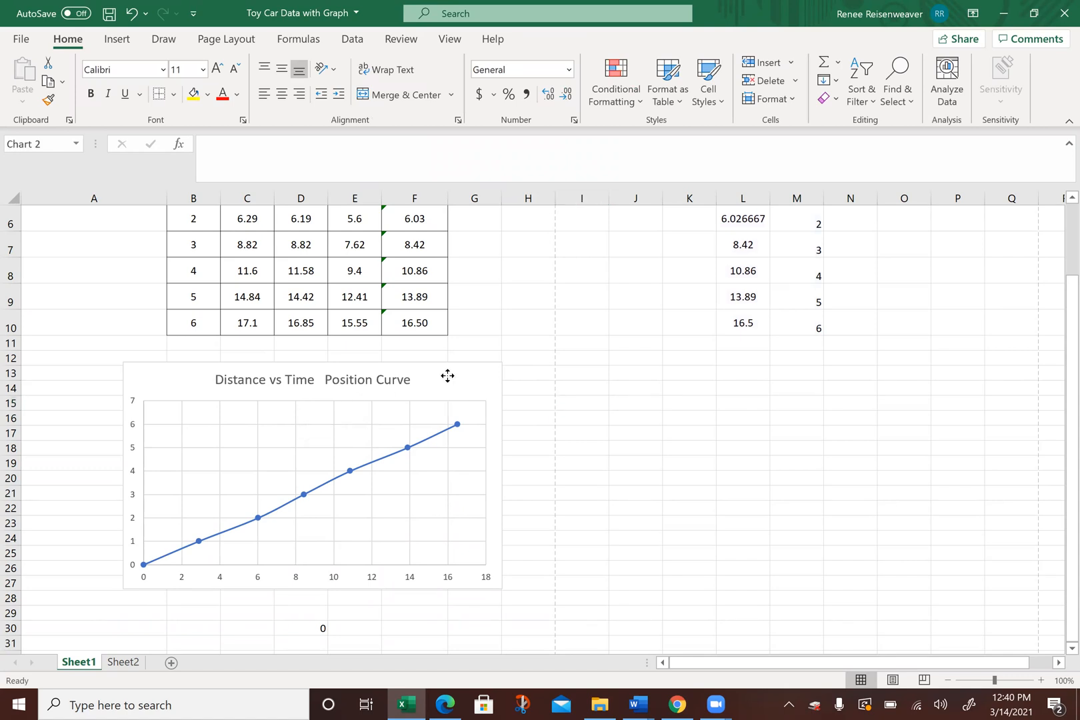
pyautogui.click(280, 438)
pyautogui.doubleClick(211, 457)
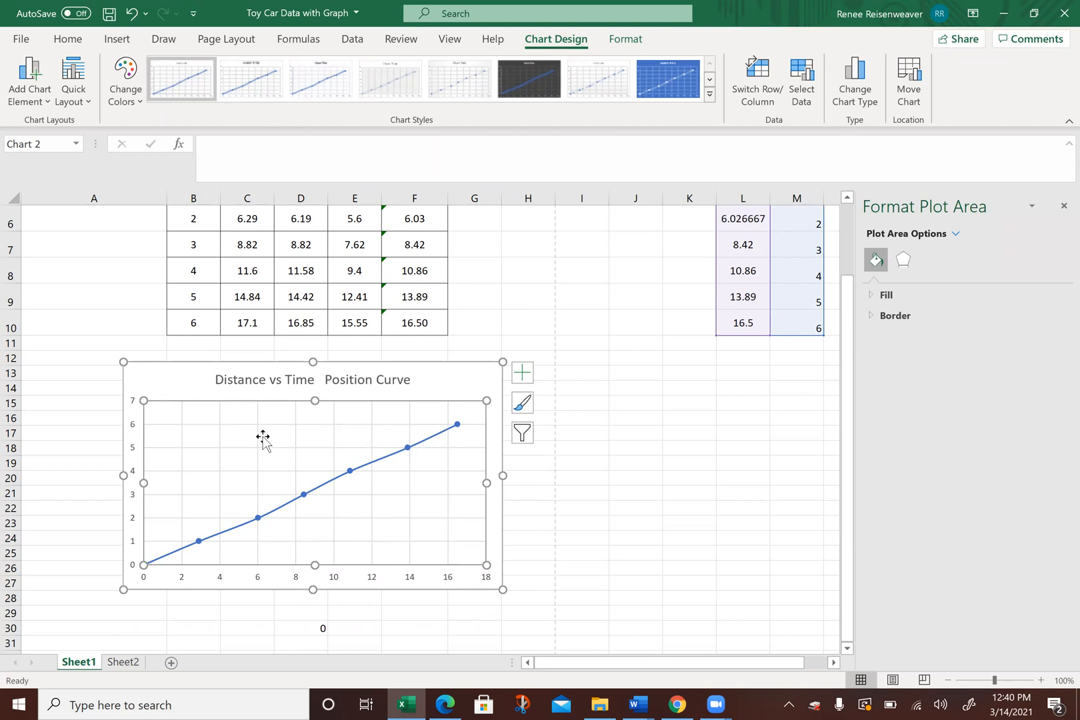
pyautogui.moveTo(263, 436); pyautogui.dragTo(266, 435)
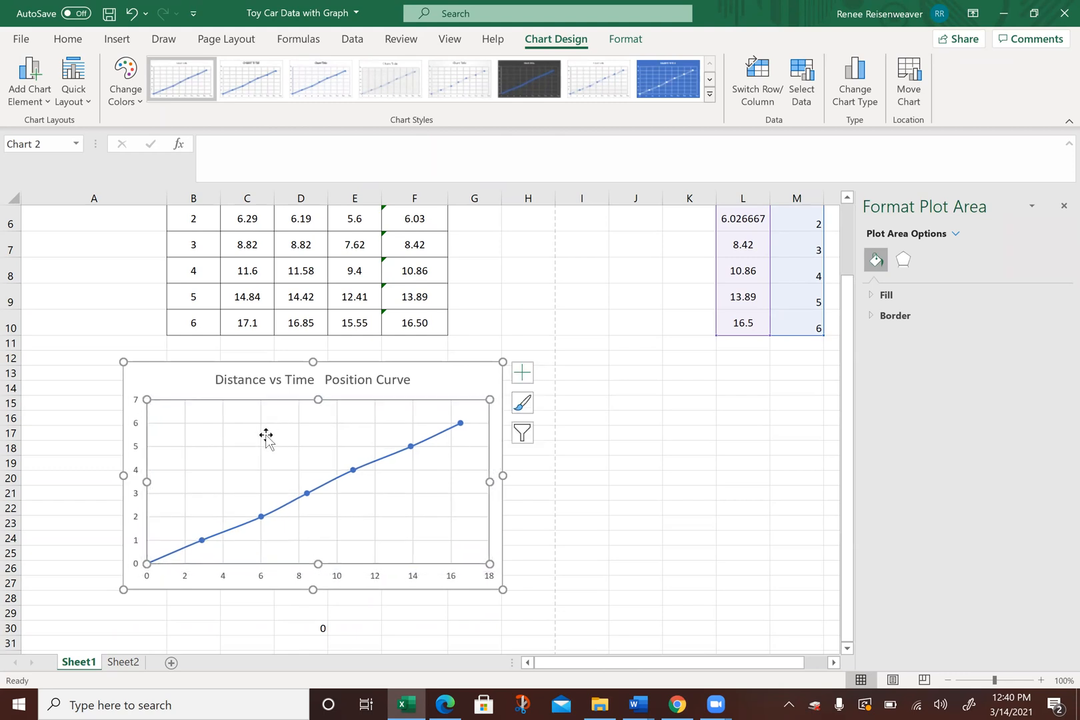
# Step: Add axis titles to both axes of the position chart
pyautogui.click(446, 386)
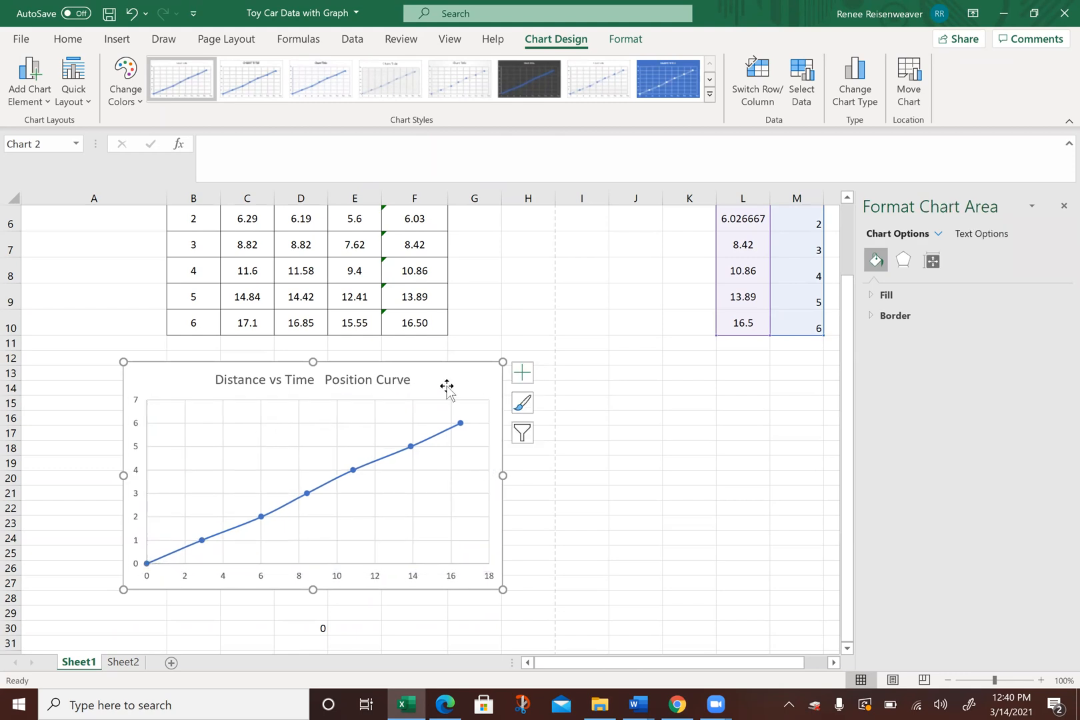
pyautogui.click(523, 373)
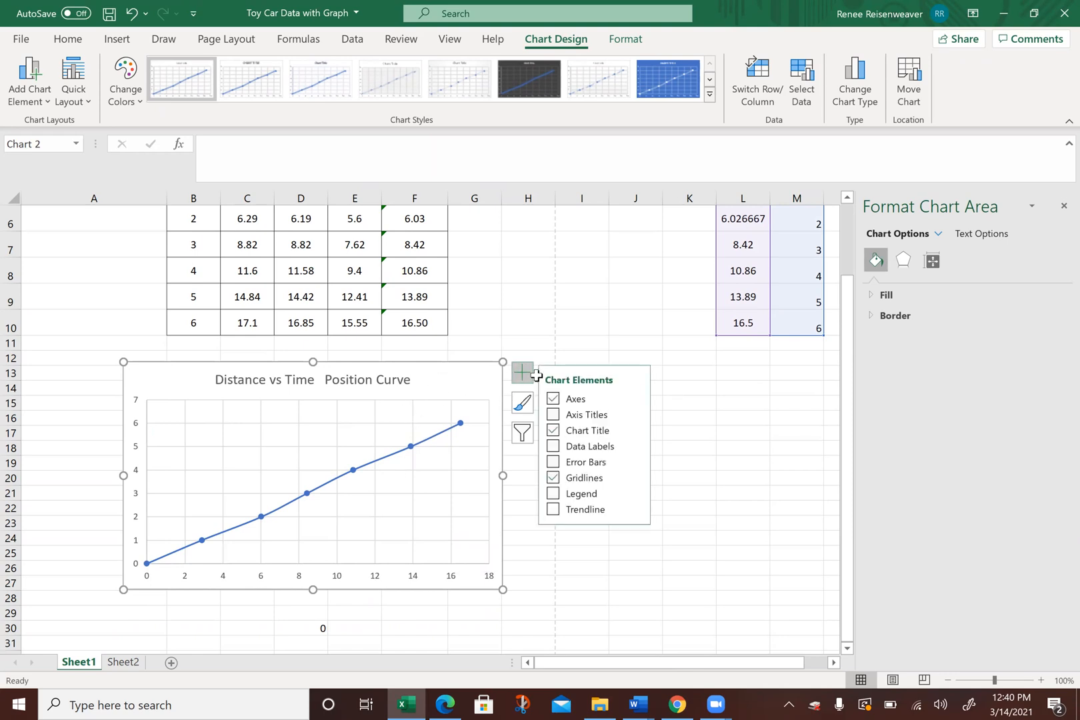
pyautogui.click(554, 415)
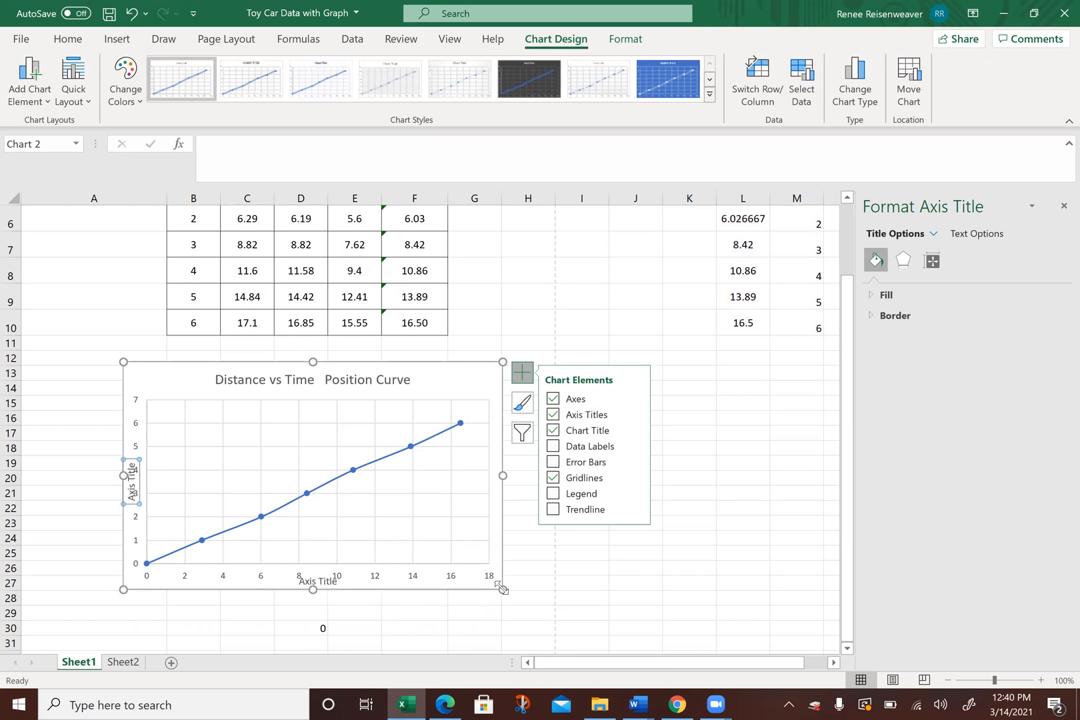
# Step: Enlarge the position chart and set its horizontal axis title to "Avg. Time (seconds)"
pyautogui.moveTo(502, 590); pyautogui.dragTo(525, 624)
pyautogui.click(348, 543)
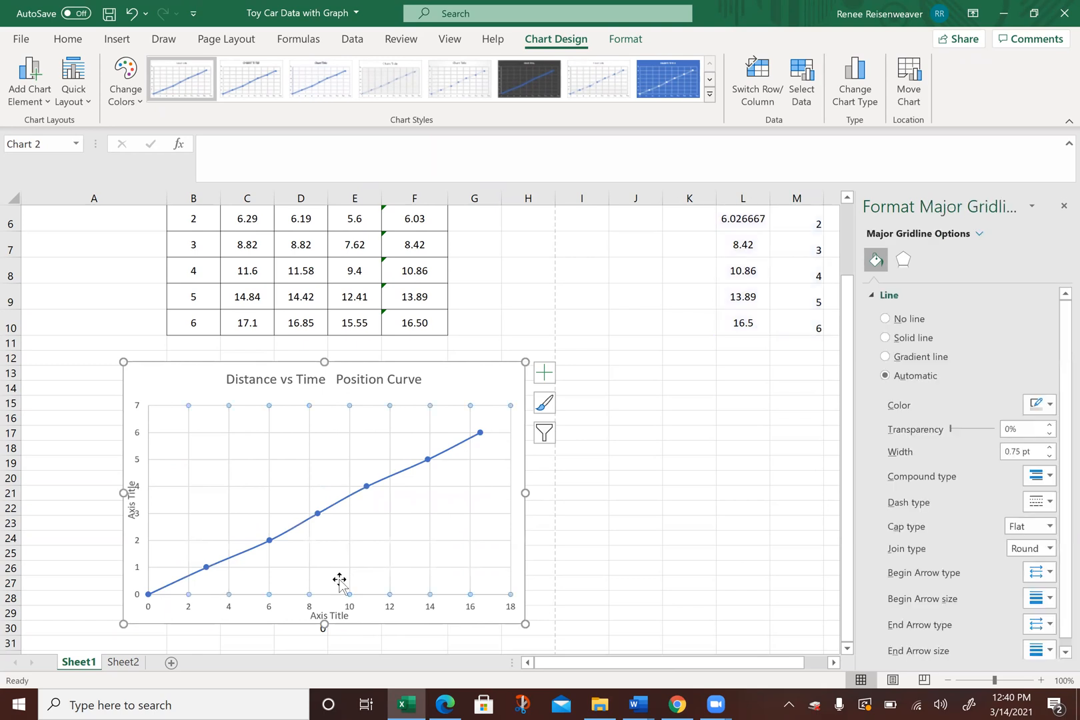
pyautogui.click(331, 616)
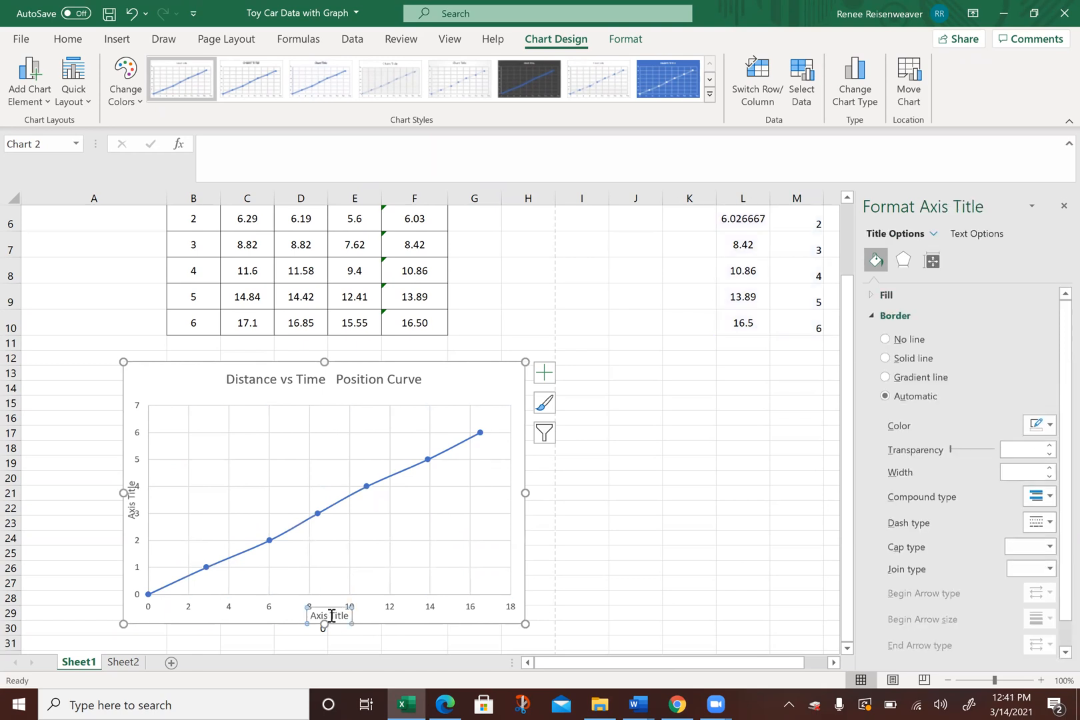
pyautogui.write('Time (seconds')
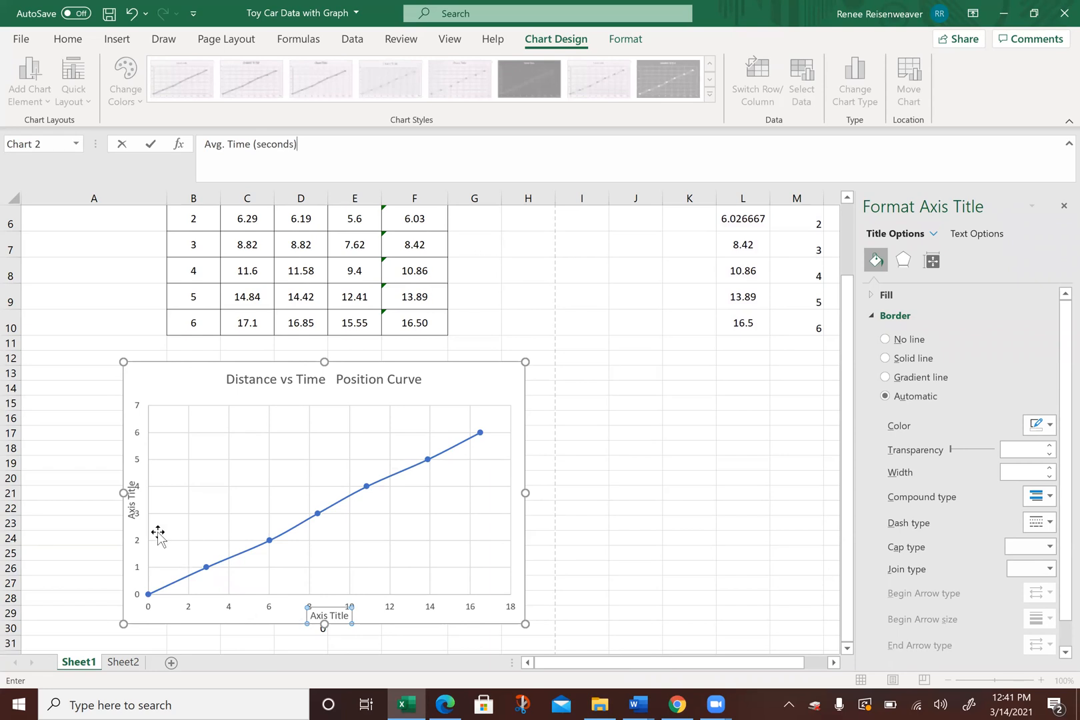
# Step: Set the chart's vertical axis title to "Distance (meters)"
pyautogui.click(133, 496)
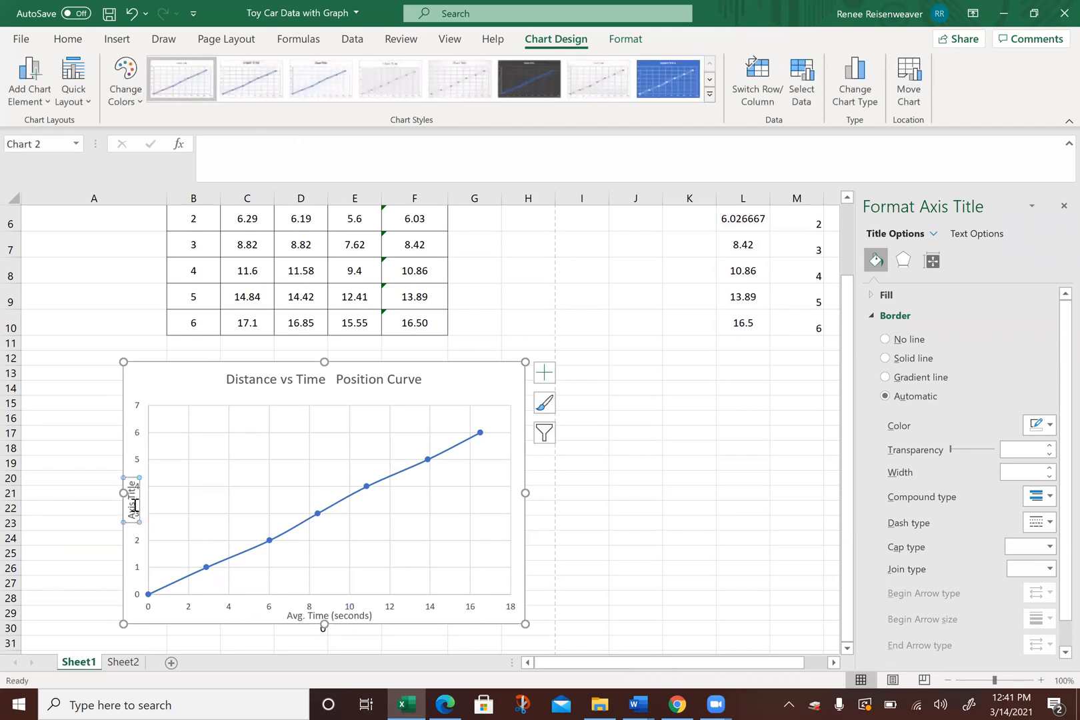
pyautogui.write('Distance (meters')
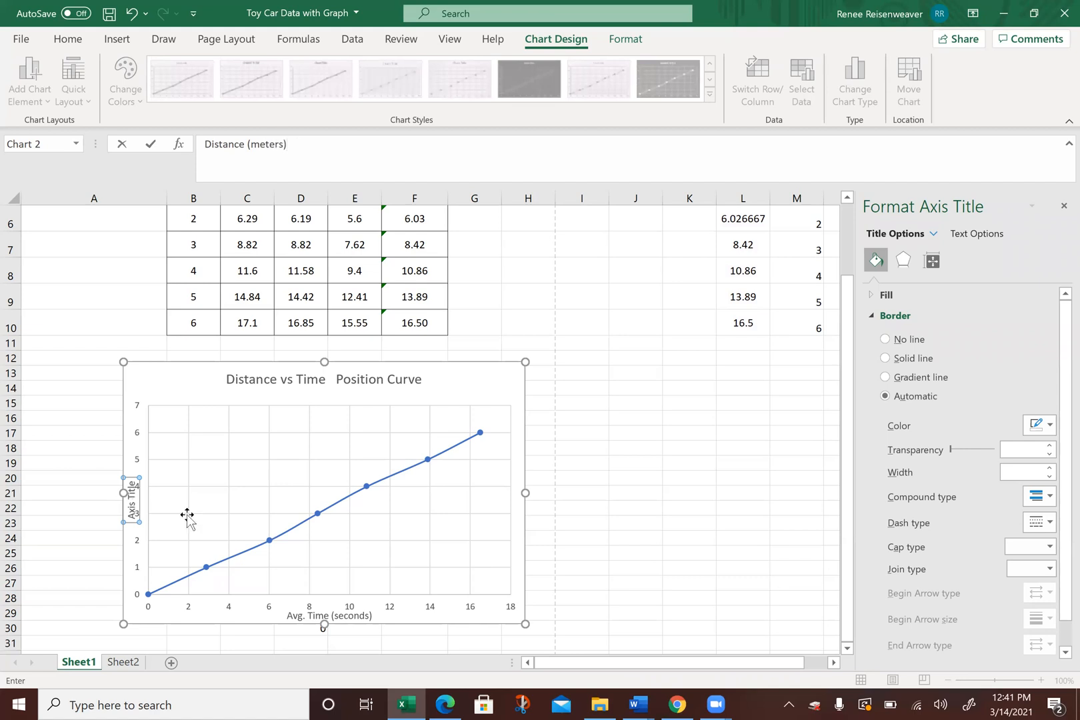
pyautogui.click(494, 411)
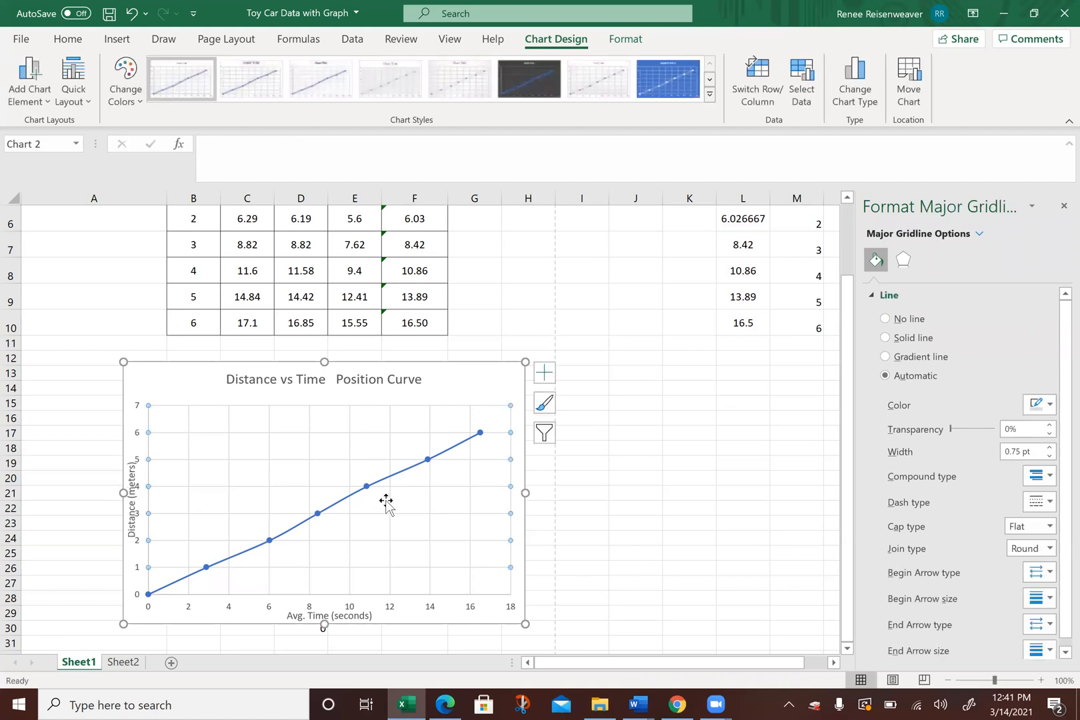
# Step: Shrink the plot area from its lower corners to leave room for both axis titles
pyautogui.click(377, 542)
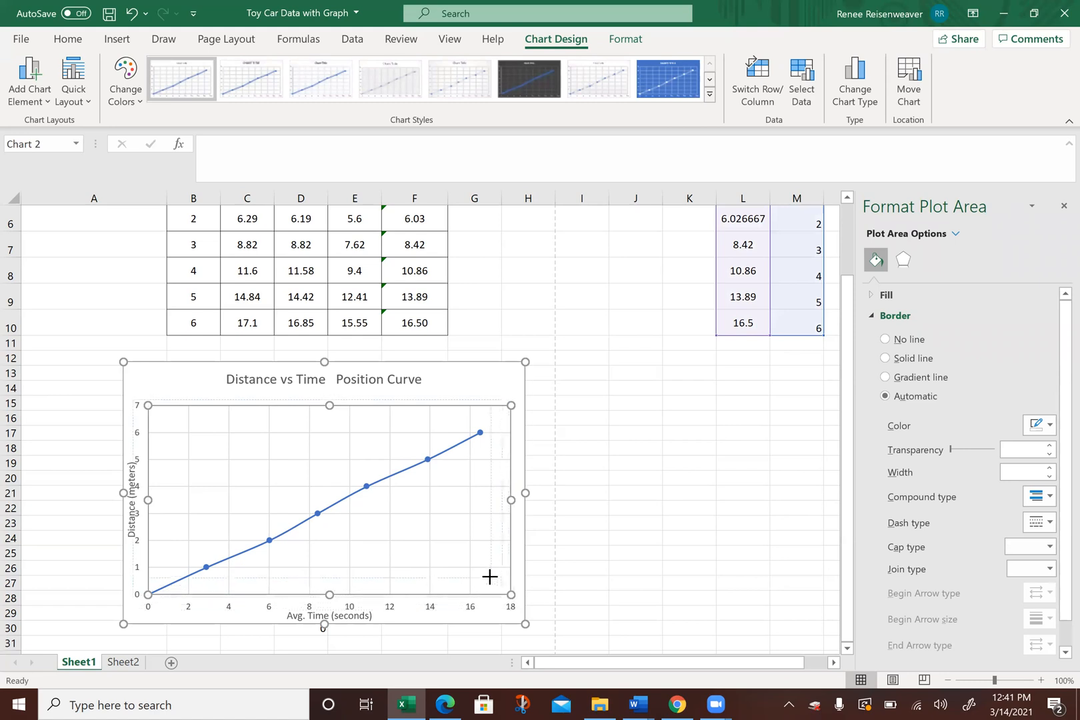
pyautogui.moveTo(510, 594); pyautogui.dragTo(496, 570)
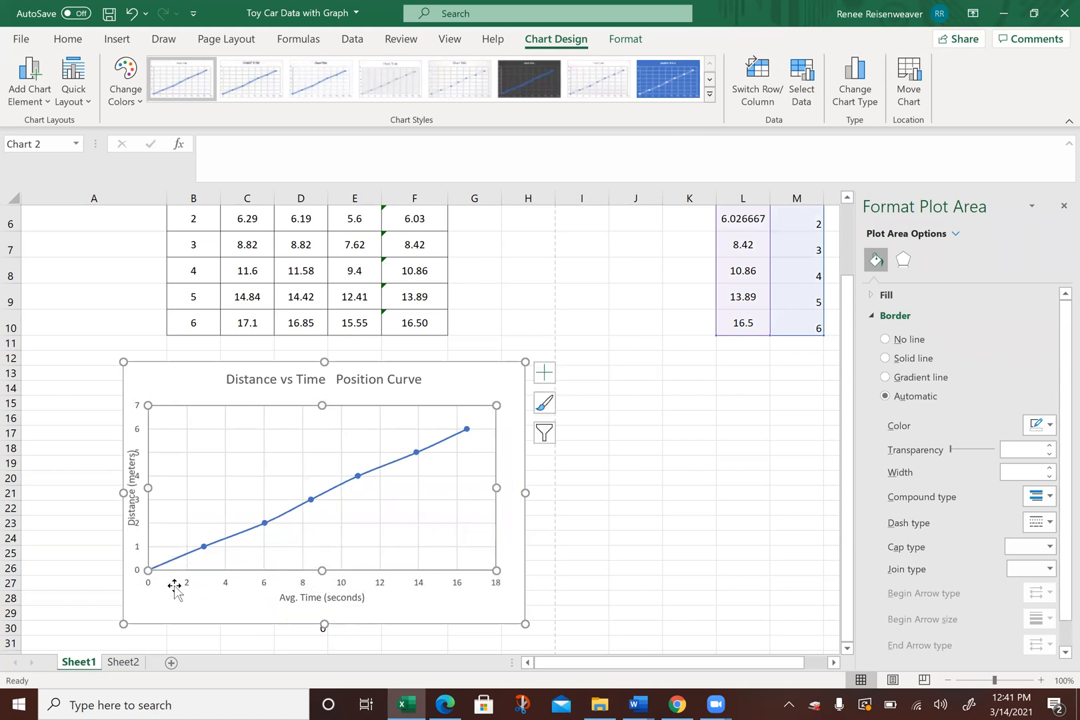
pyautogui.moveTo(148, 570); pyautogui.dragTo(180, 569)
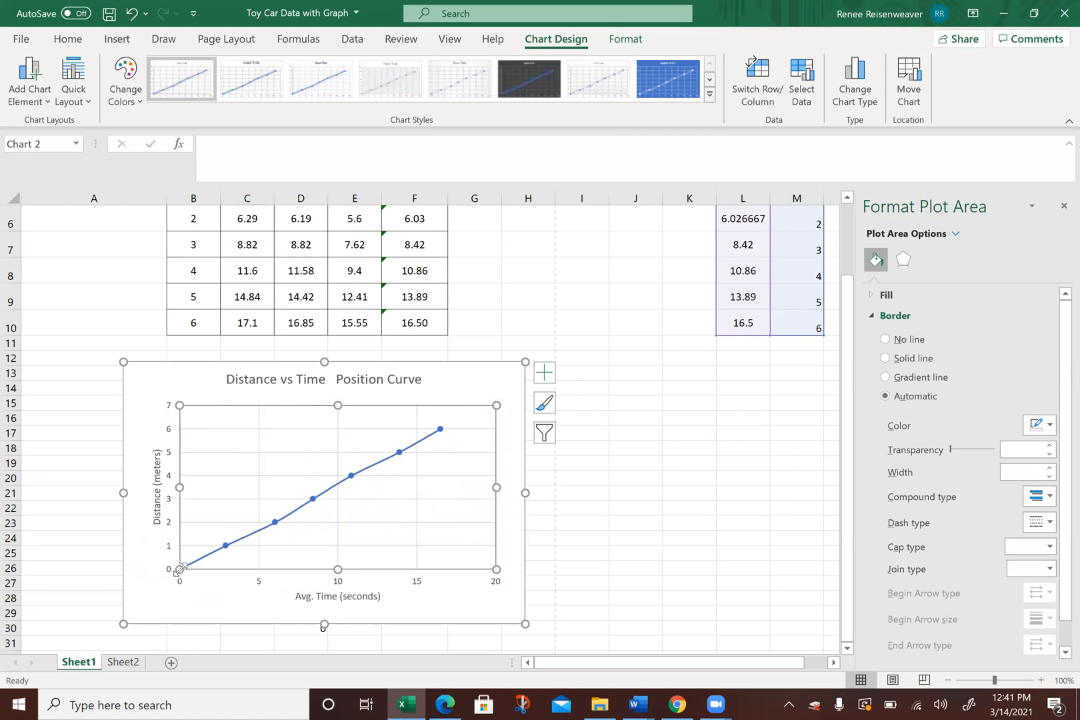
# Step: Move the vertical and horizontal axis titles farther away from the axis numbers
pyautogui.click(155, 505)
pyautogui.moveTo(141, 503); pyautogui.dragTo(140, 503)
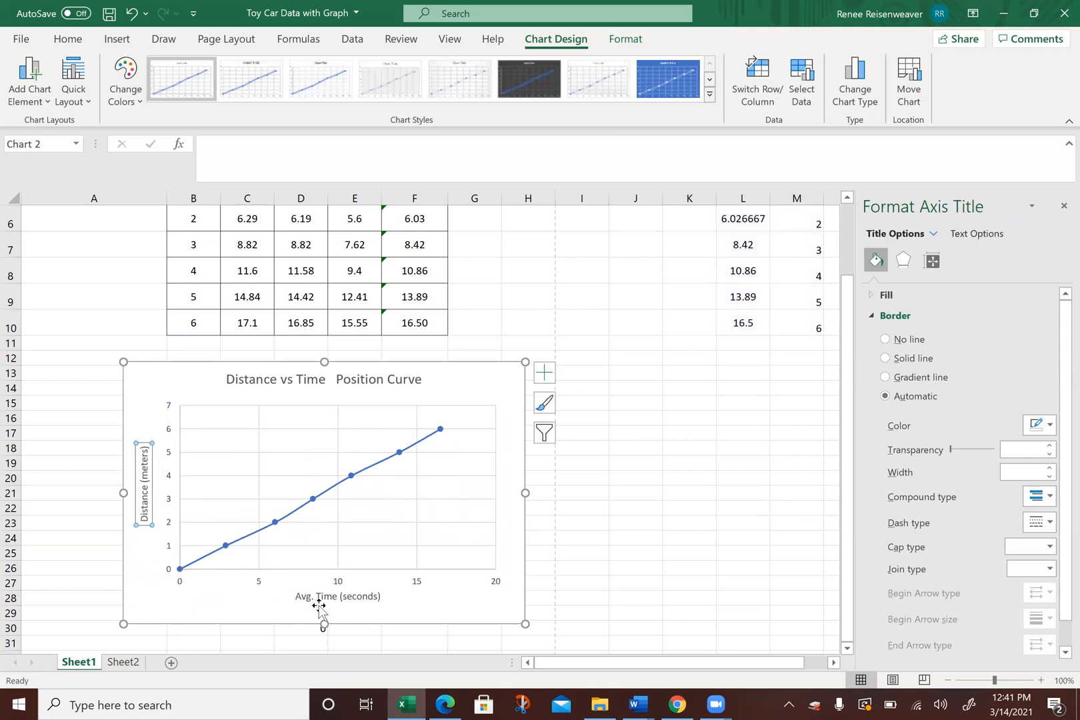
pyautogui.moveTo(326, 597); pyautogui.dragTo(326, 609)
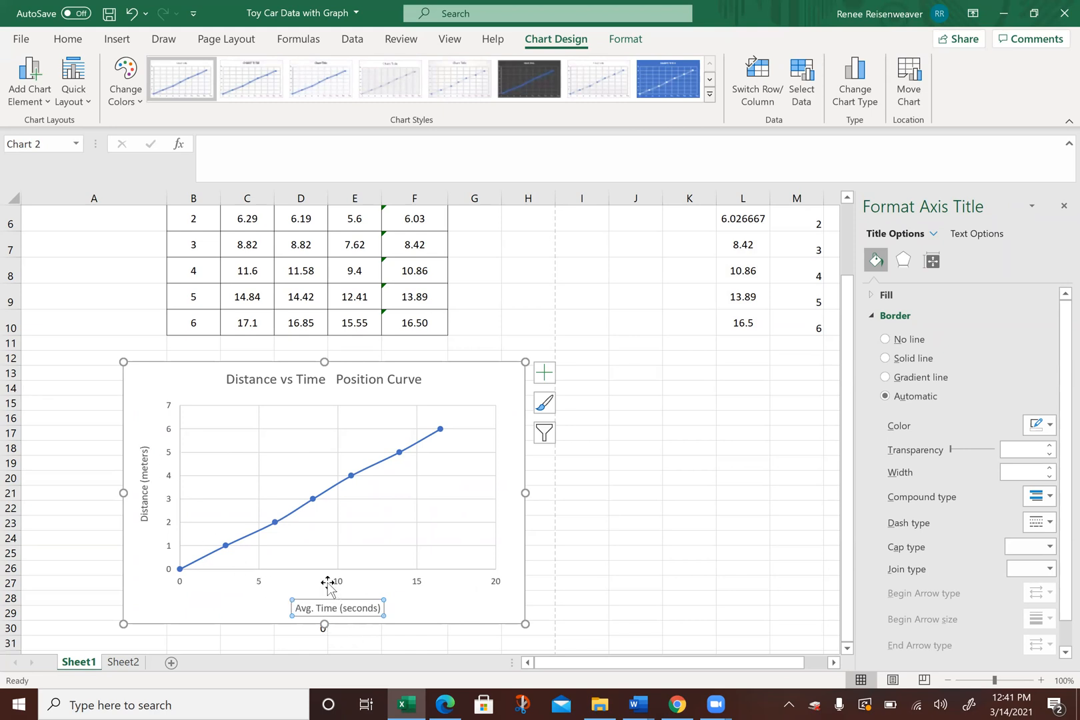
pyautogui.click(634, 494)
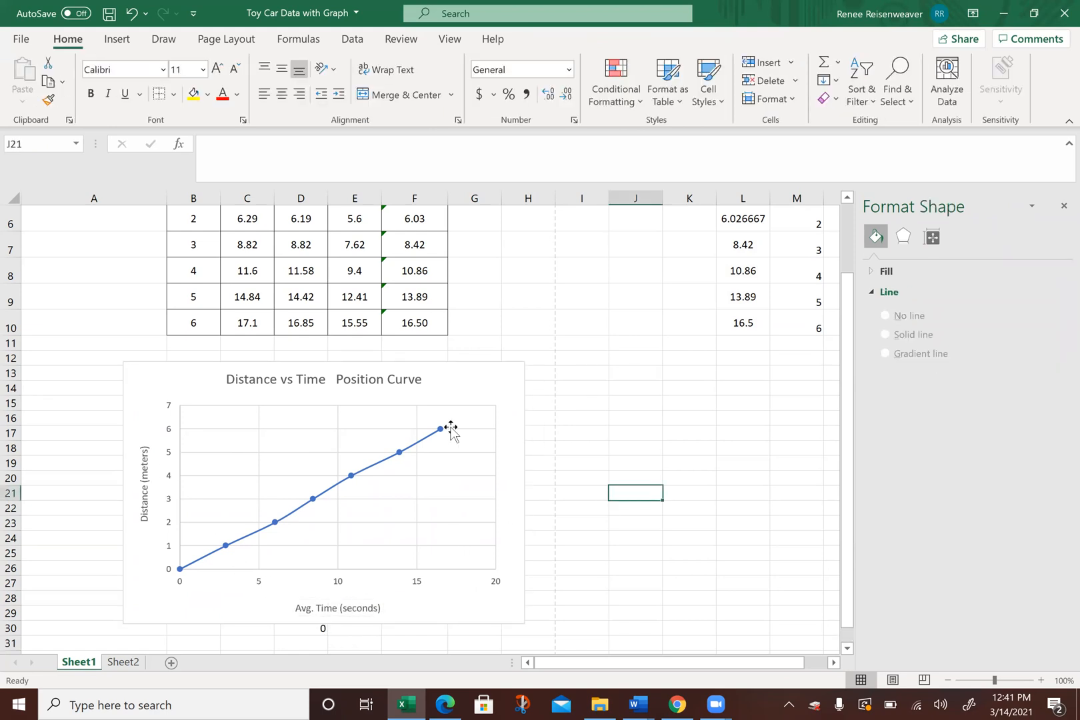
# Step: Preview how the selected chart would print on its own, and return to the worksheet
pyautogui.click(198, 386)
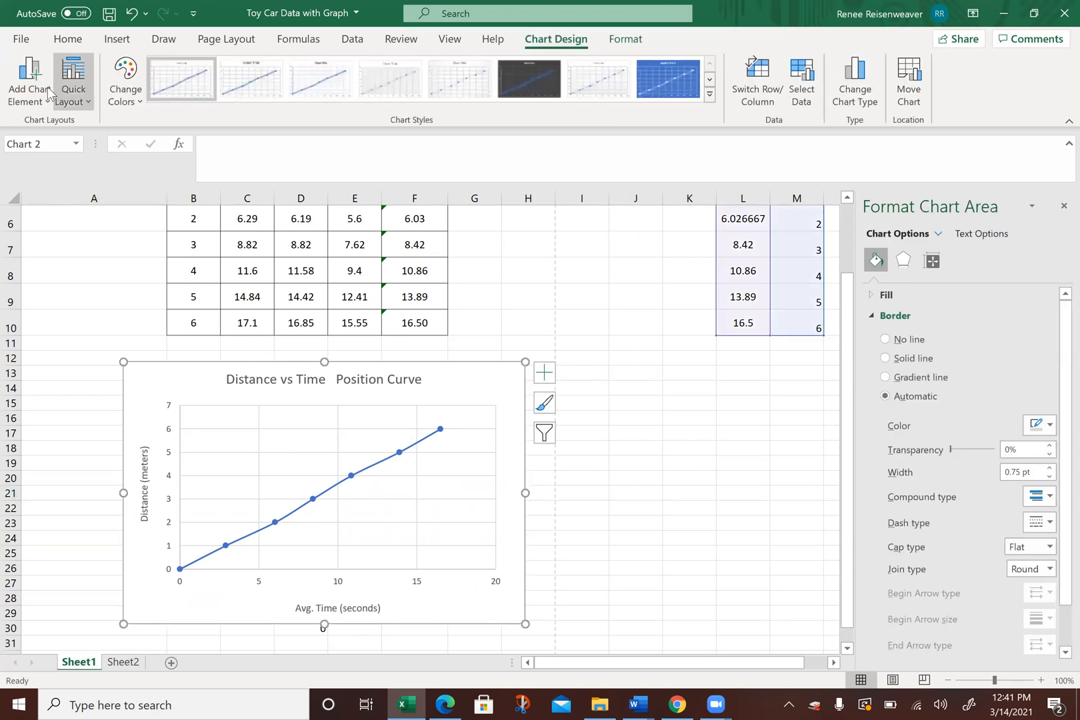
pyautogui.click(21, 39)
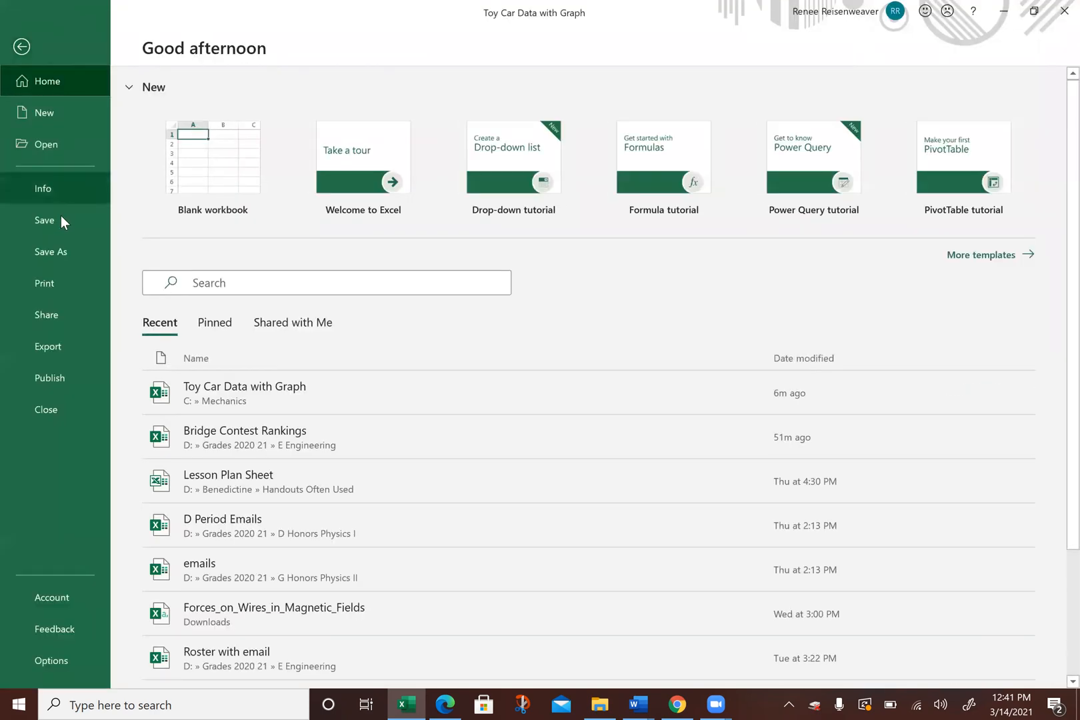
pyautogui.click(48, 283)
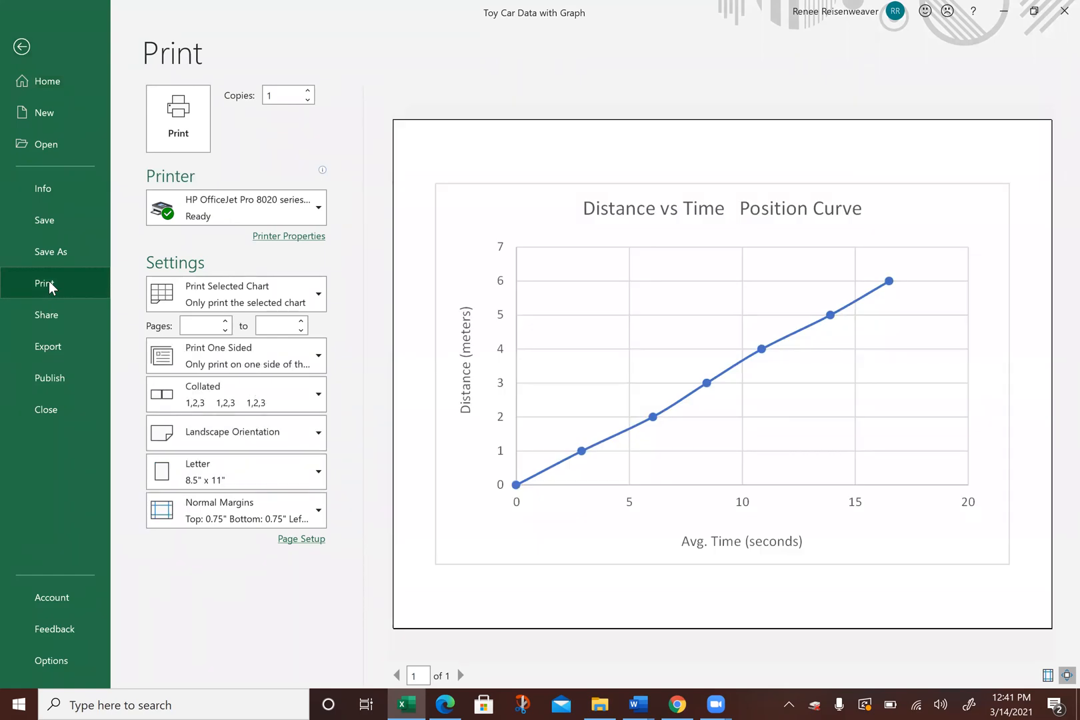
pyautogui.click(22, 53)
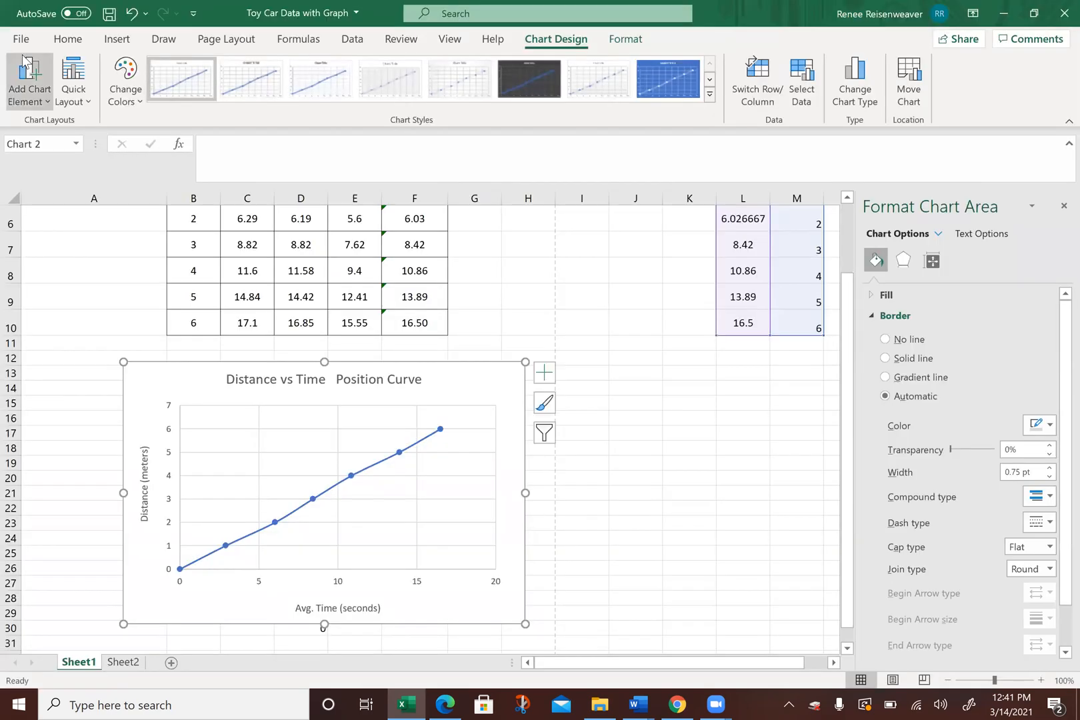
# Step: Preview how the whole sheet would print with the data table and chart together, and return to the worksheet
pyautogui.click(106, 270)
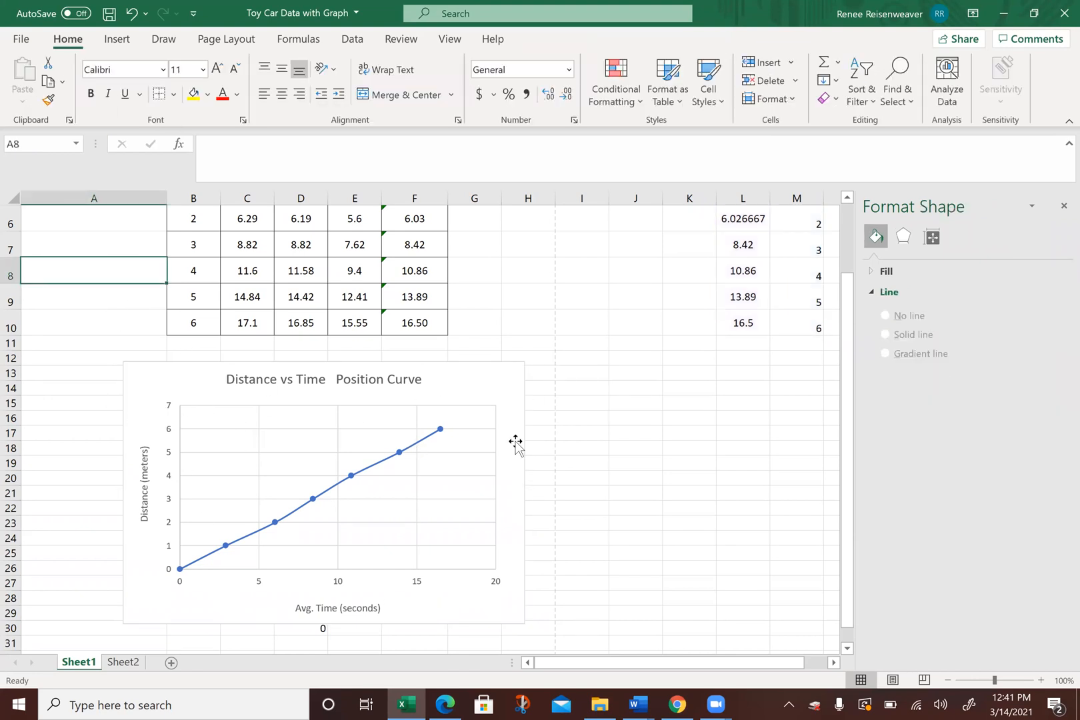
pyautogui.click(22, 42)
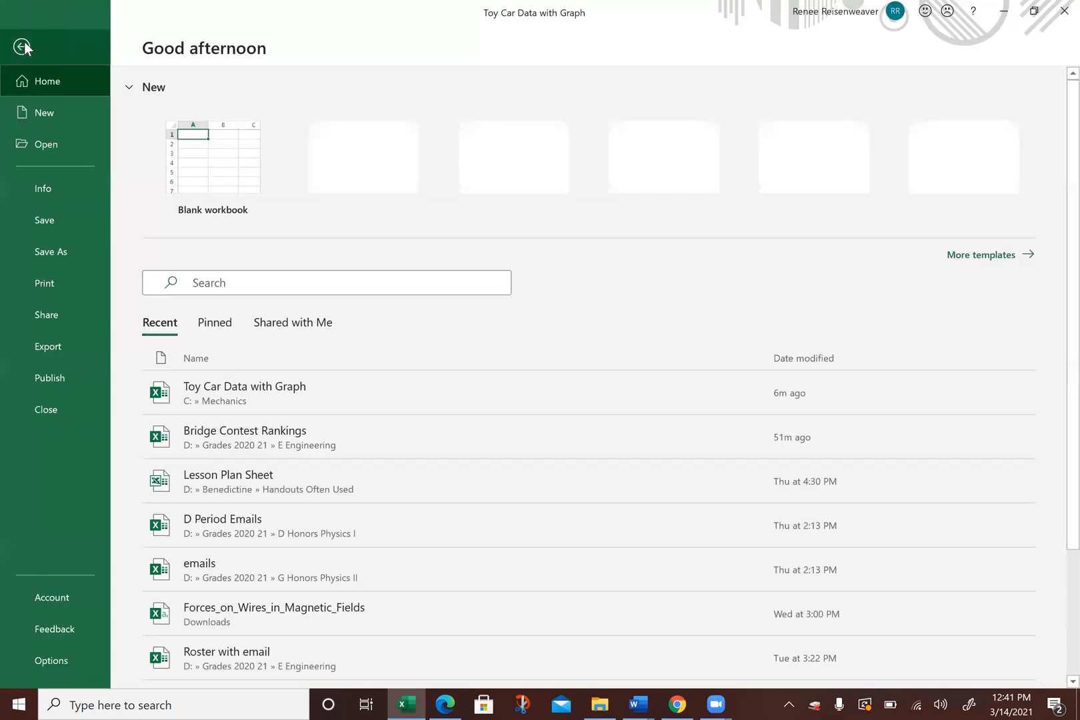
pyautogui.click(66, 280)
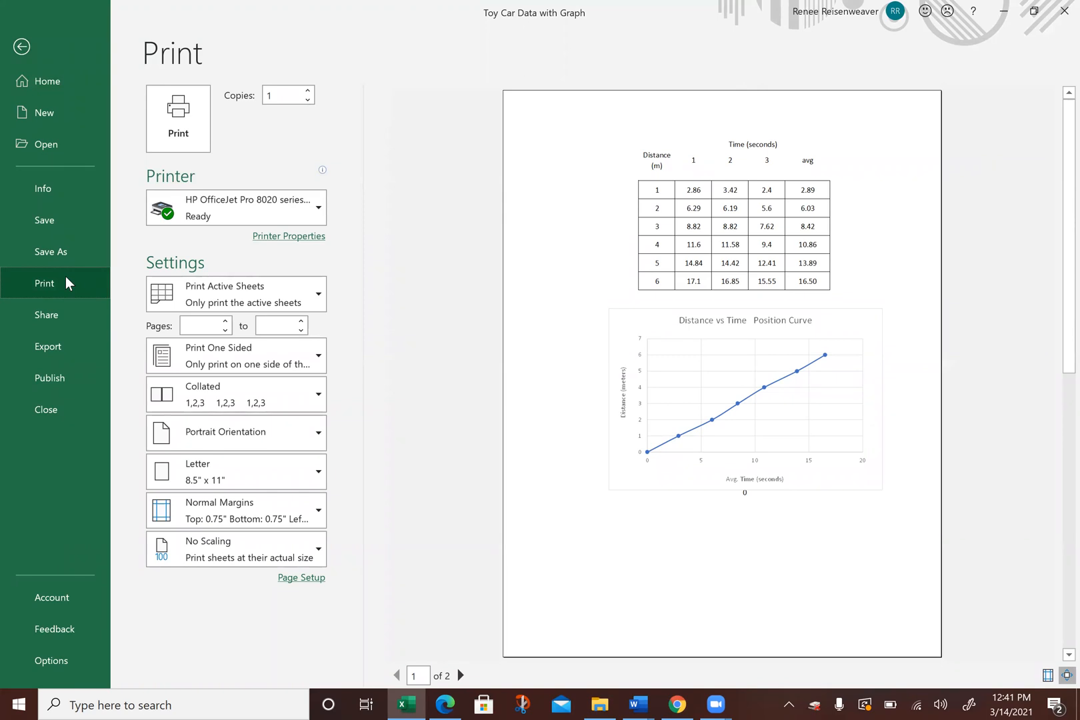
pyautogui.click(24, 45)
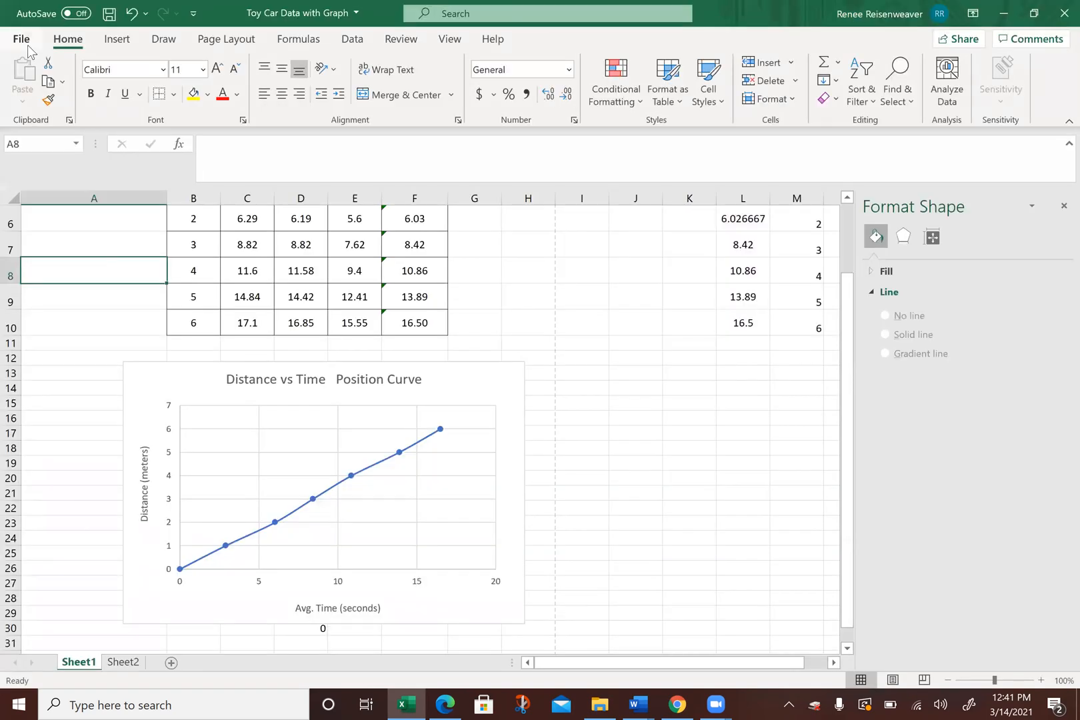
# Step: Shift the chart slightly to the left below the data table and add a trendline to it
pyautogui.moveTo(468, 385)
pyautogui.mouseDown()
pyautogui.moveTo(450, 386)
pyautogui.moveTo(477, 386)
pyautogui.moveTo(381, 395)
pyautogui.moveTo(455, 391)
pyautogui.moveTo(446, 390)
pyautogui.mouseUp()
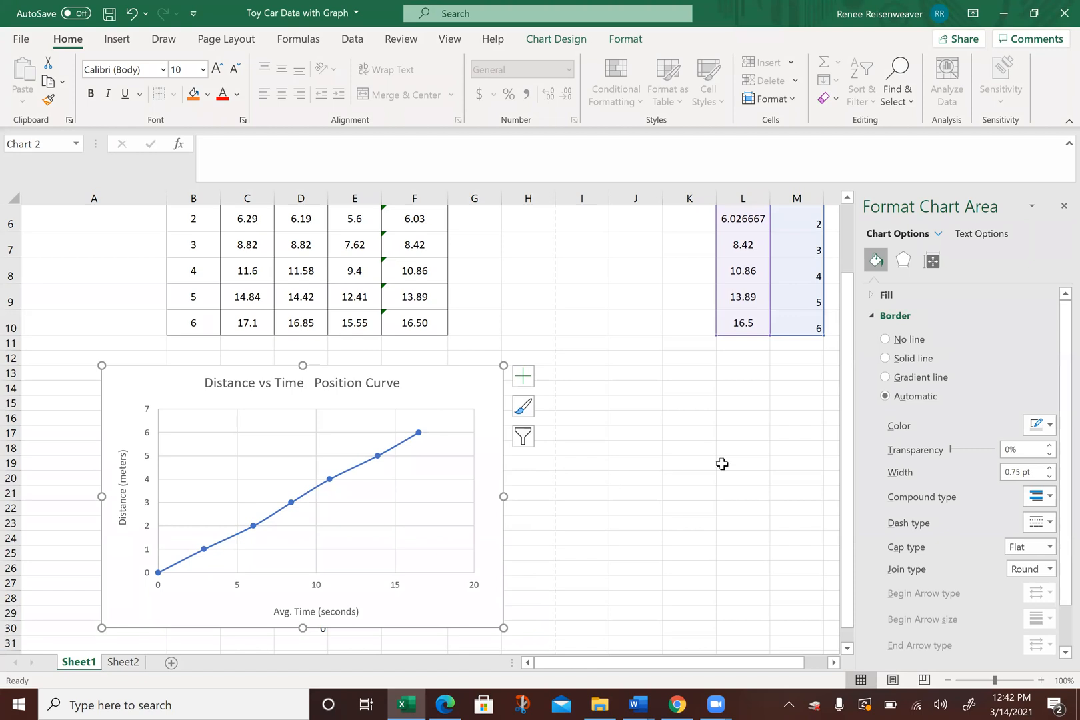
pyautogui.scroll(-1, 859, 450)
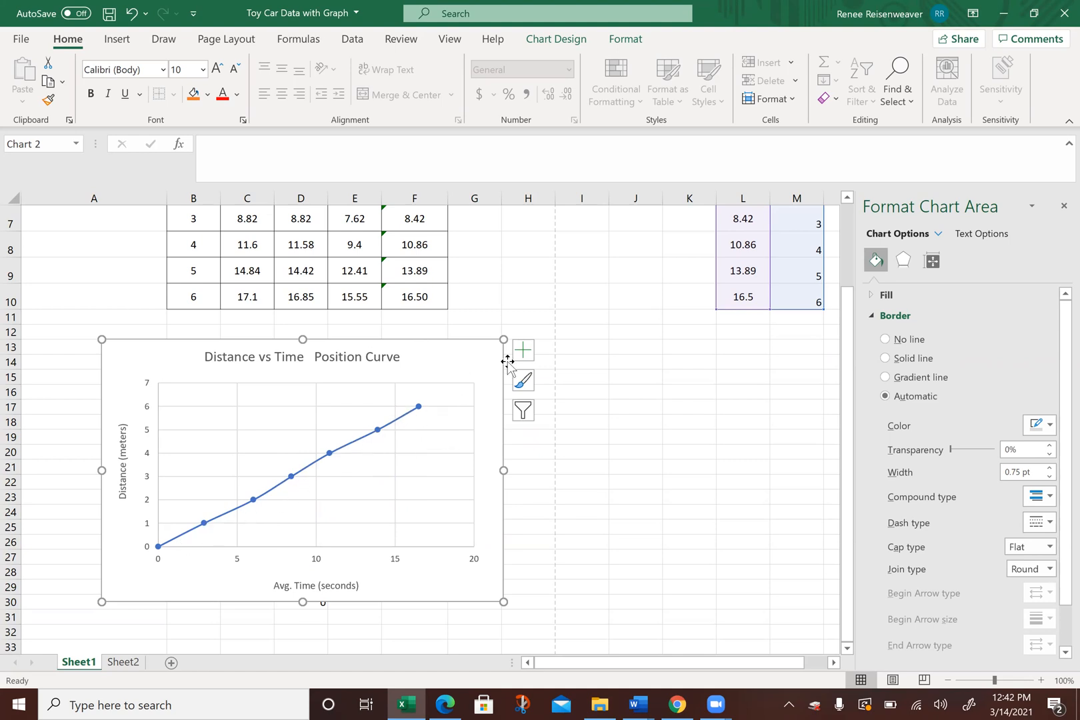
pyautogui.click(523, 350)
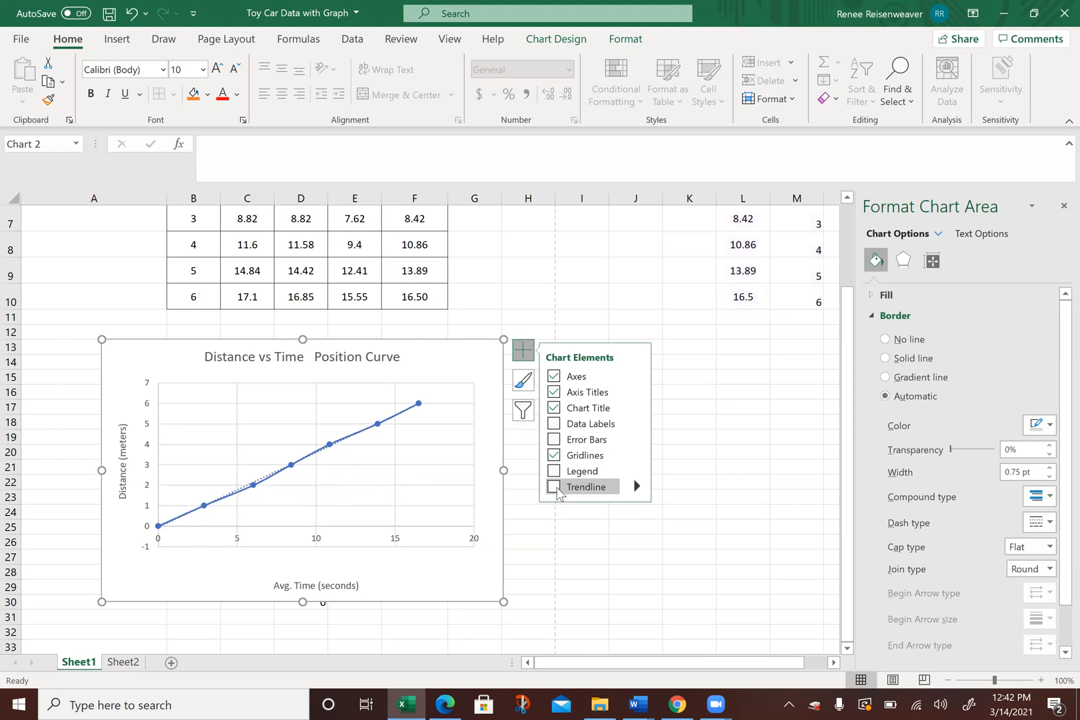
pyautogui.click(554, 488)
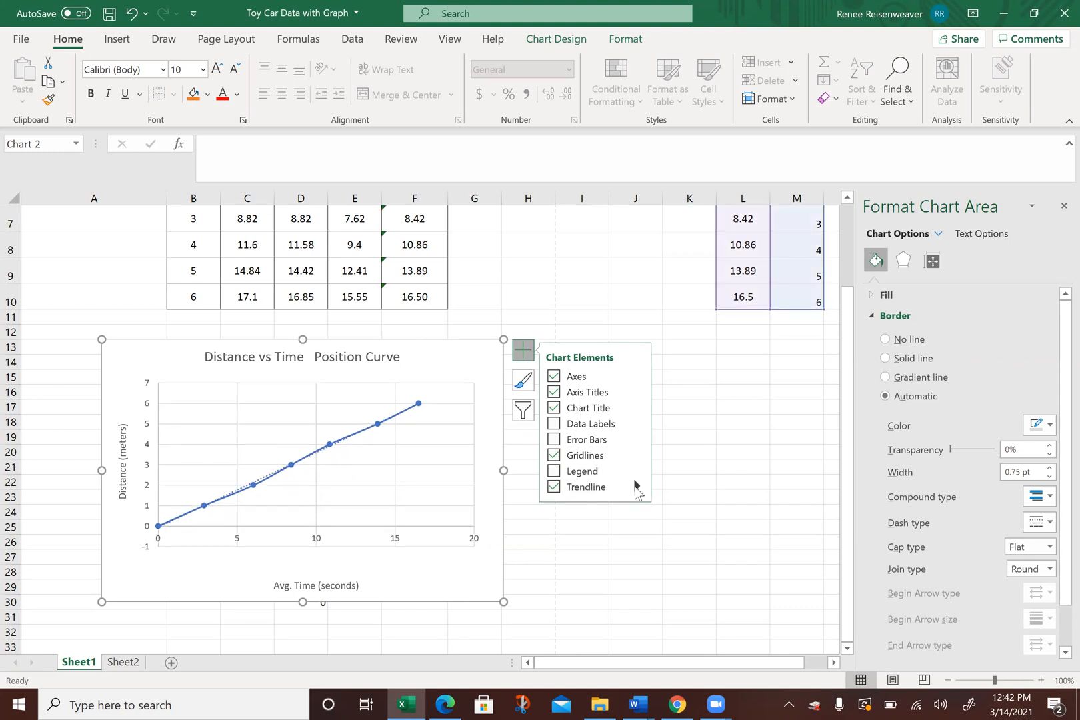
# Step: Display the linear trendline's equation on the chart and place the equation label above the curve
pyautogui.click(635, 488)
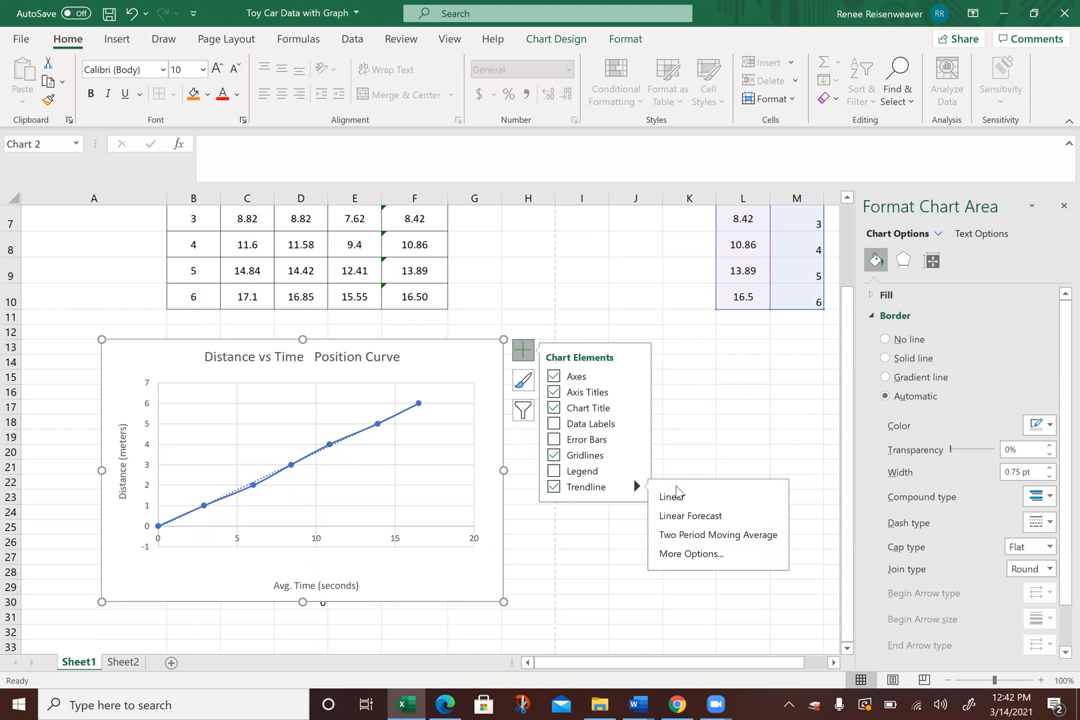
pyautogui.click(678, 554)
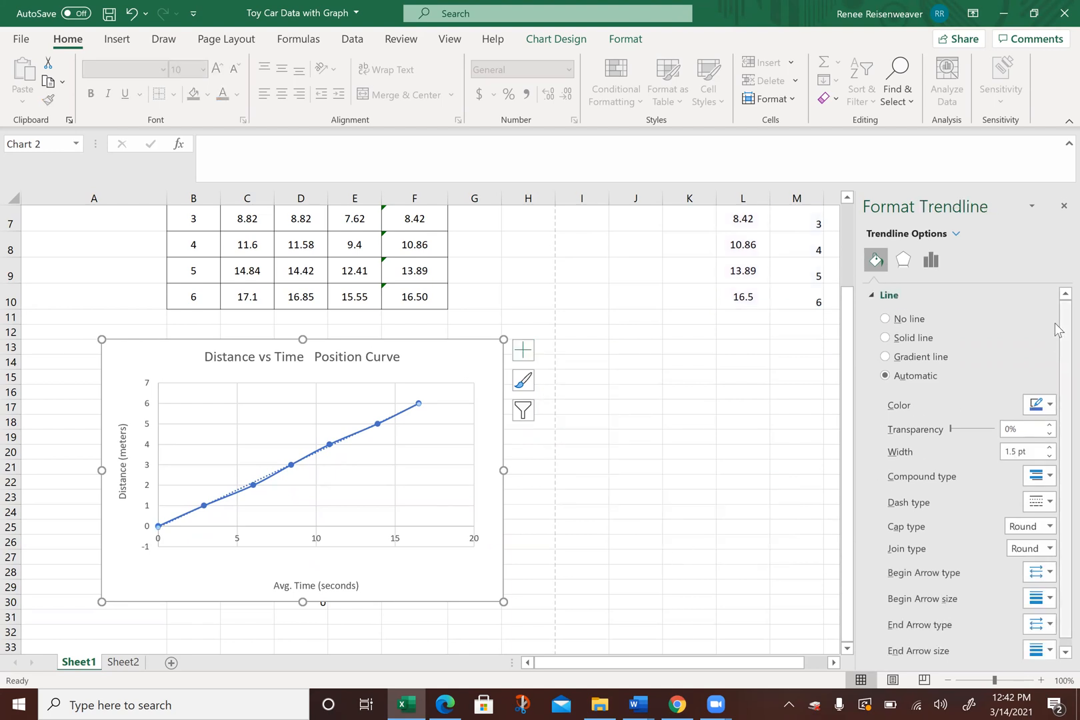
pyautogui.scroll(-1, 1055, 327)
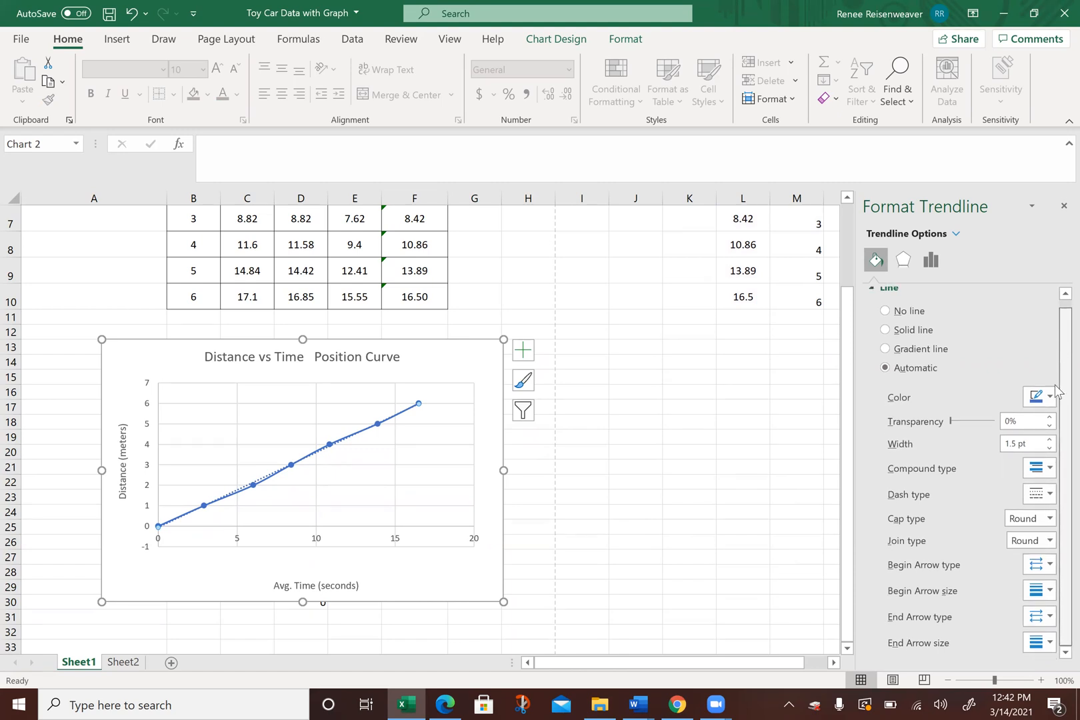
pyautogui.click(925, 266)
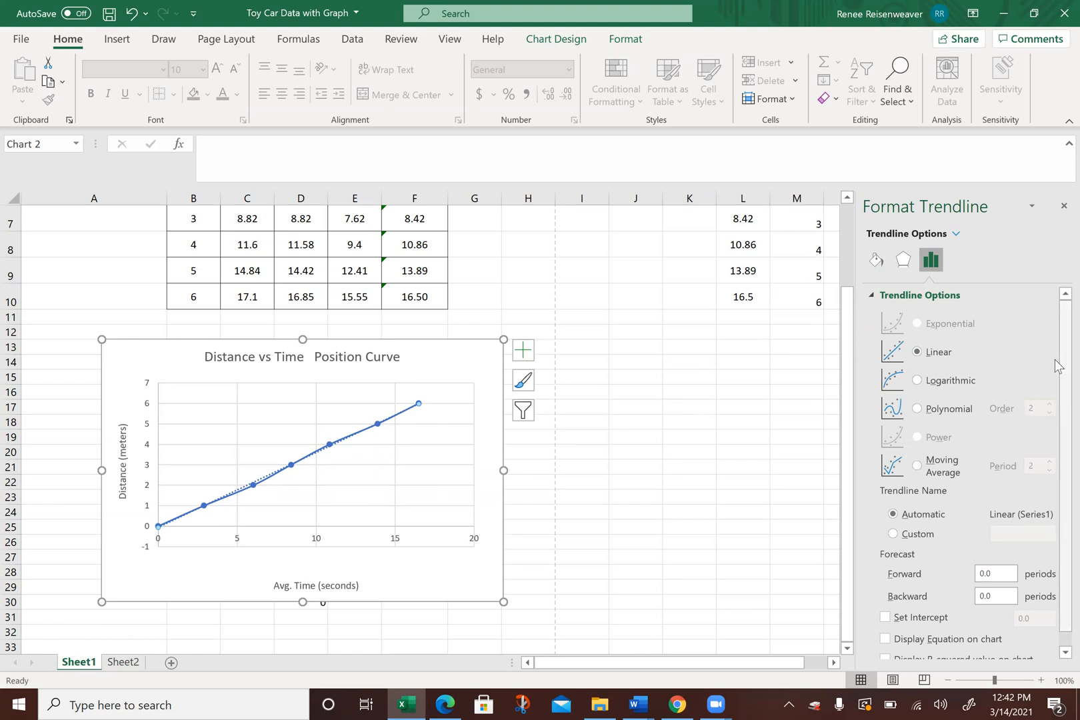
pyautogui.scroll(-1, 1055, 386)
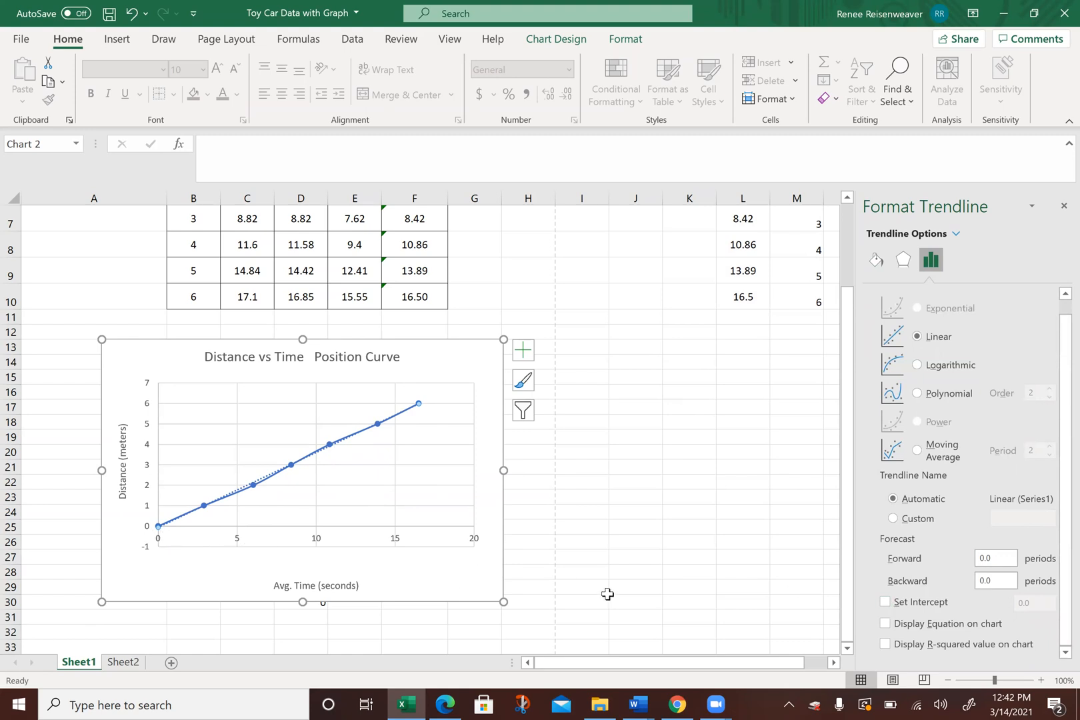
pyautogui.click(885, 624)
pyautogui.moveTo(358, 407); pyautogui.dragTo(296, 403)
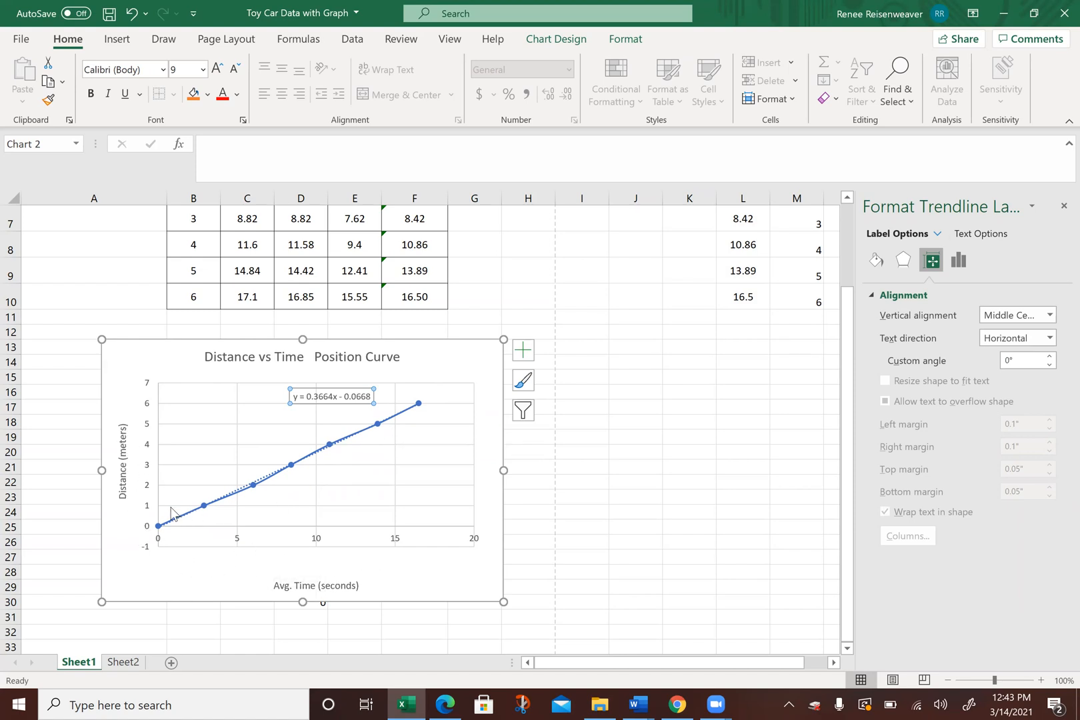
pyautogui.click(596, 420)
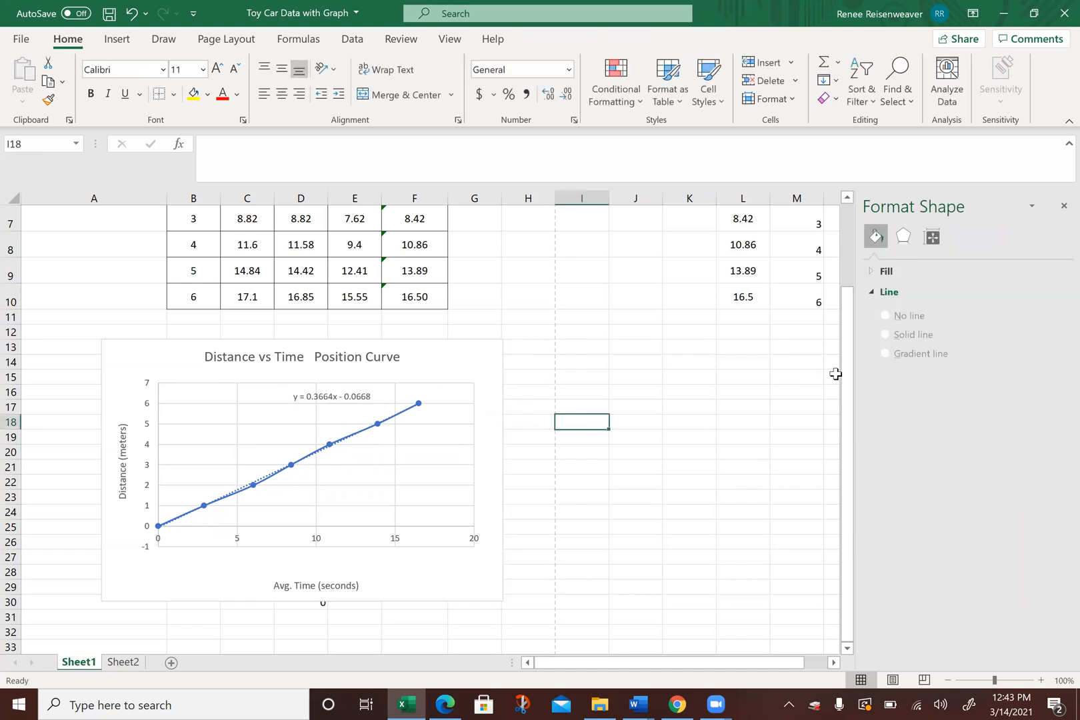
# Step: Clear the contents of L7:M7 to remove the 3 m data point from the chart
pyautogui.moveTo(849, 366); pyautogui.dragTo(849, 277)
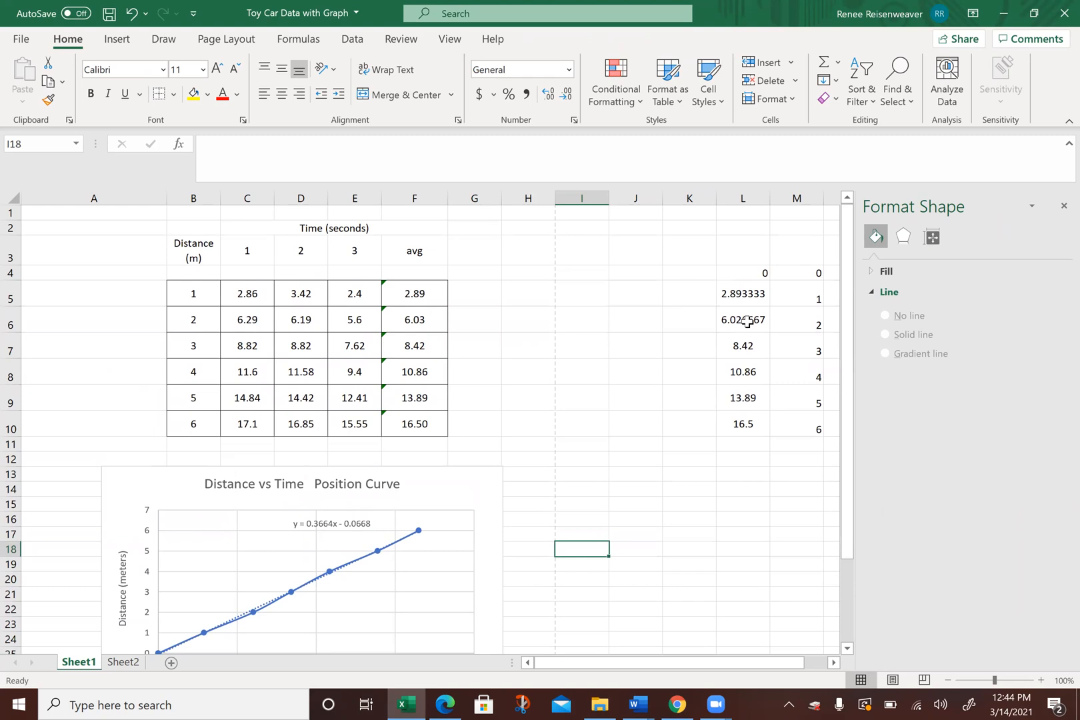
pyautogui.moveTo(847, 293); pyautogui.dragTo(845, 302)
pyautogui.moveTo(744, 338); pyautogui.dragTo(795, 333)
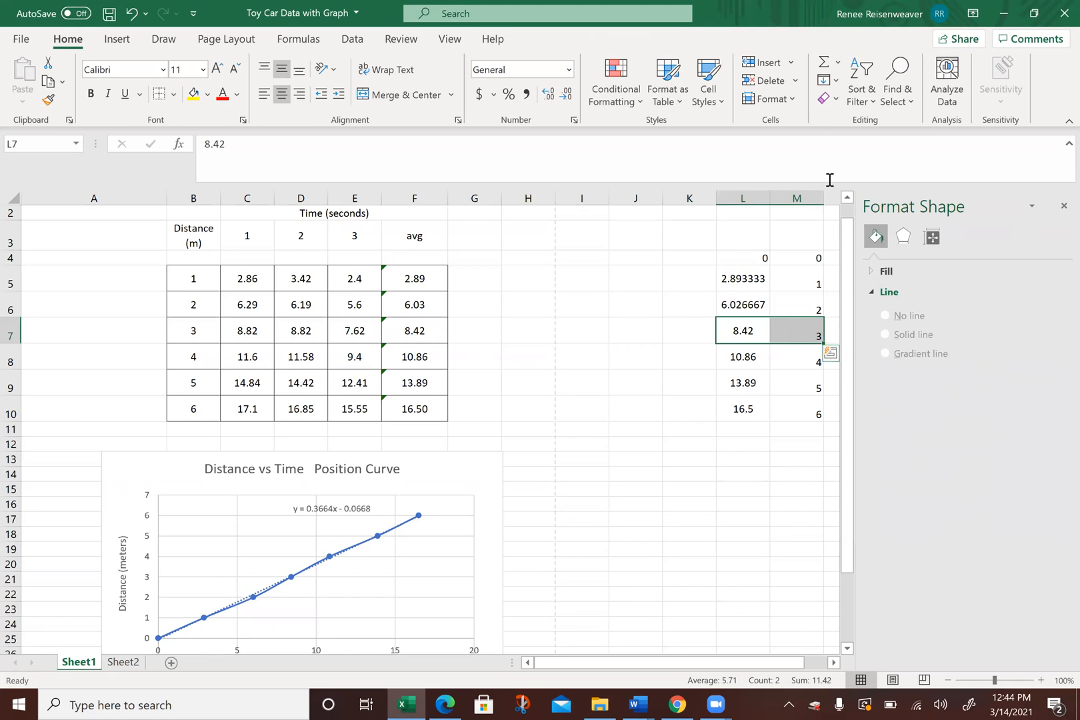
pyautogui.click(837, 100)
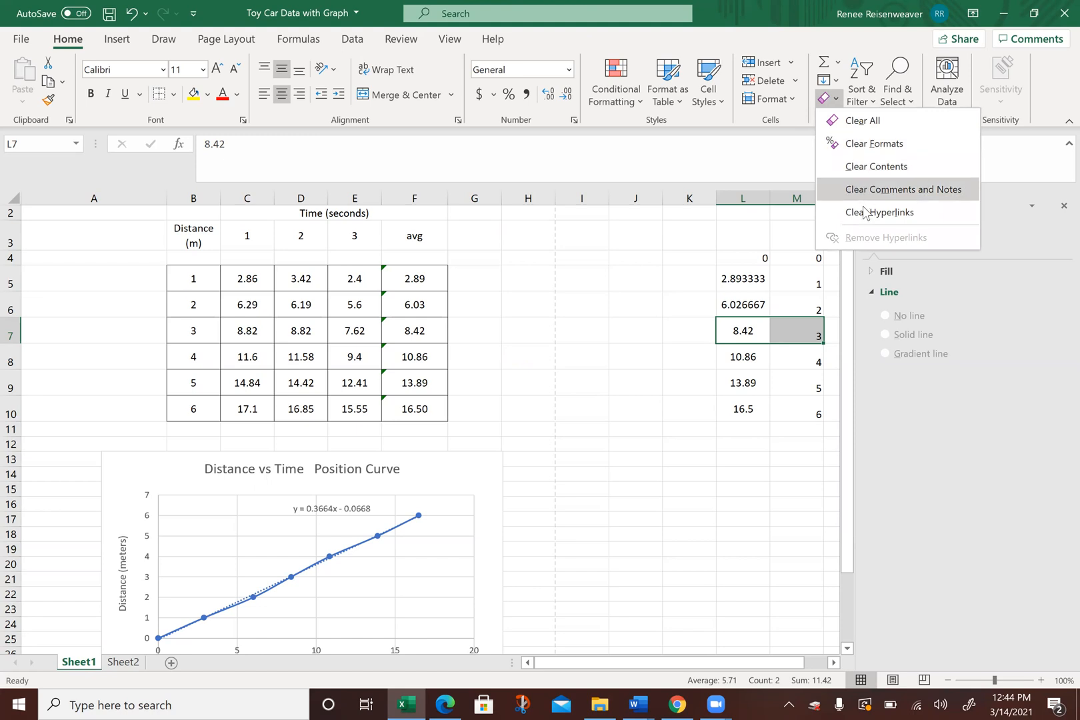
pyautogui.click(862, 168)
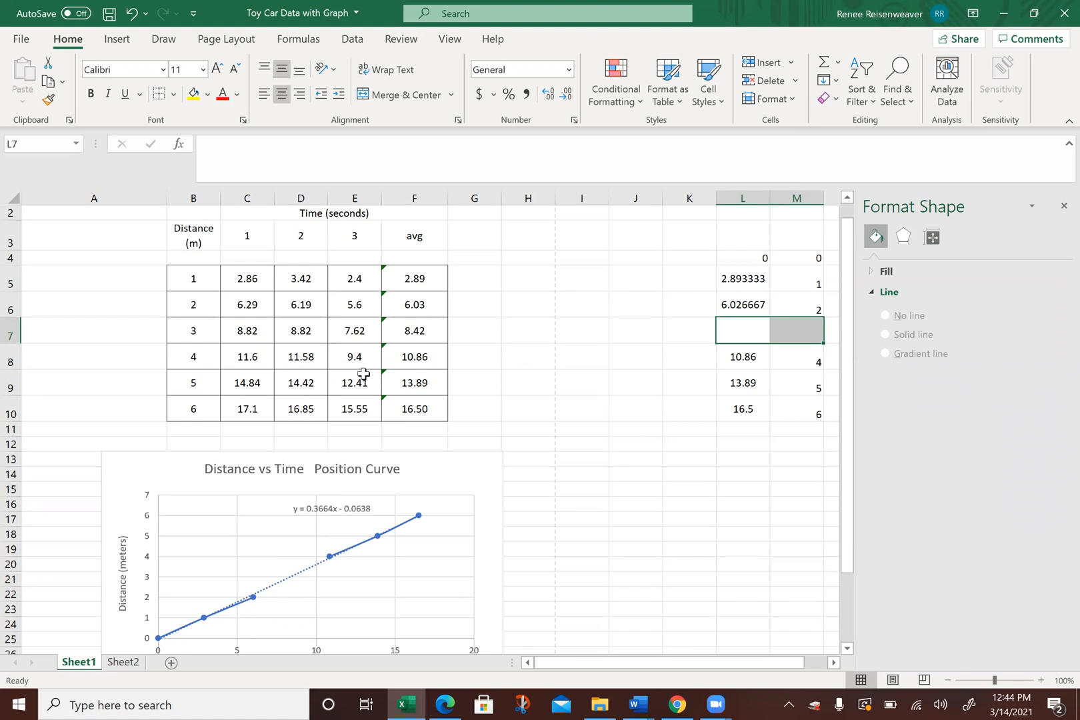
# Step: Restore the 3 m data point by entering 8.42 in L7 and 3 in M7
pyautogui.click(745, 332)
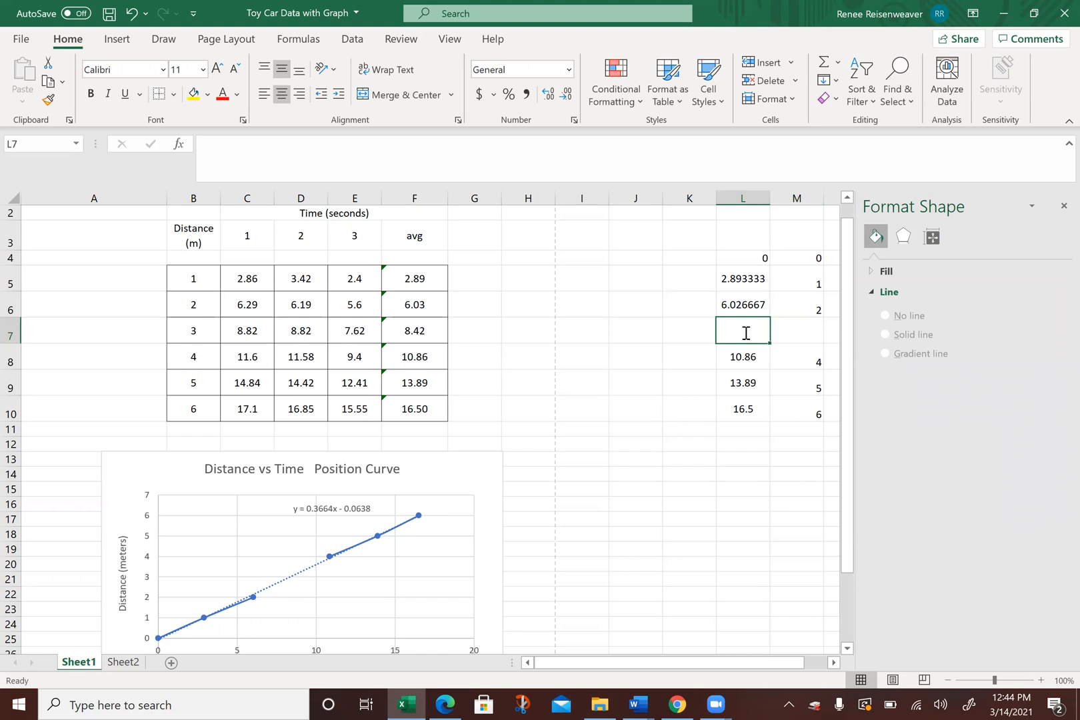
pyautogui.write('8.42')
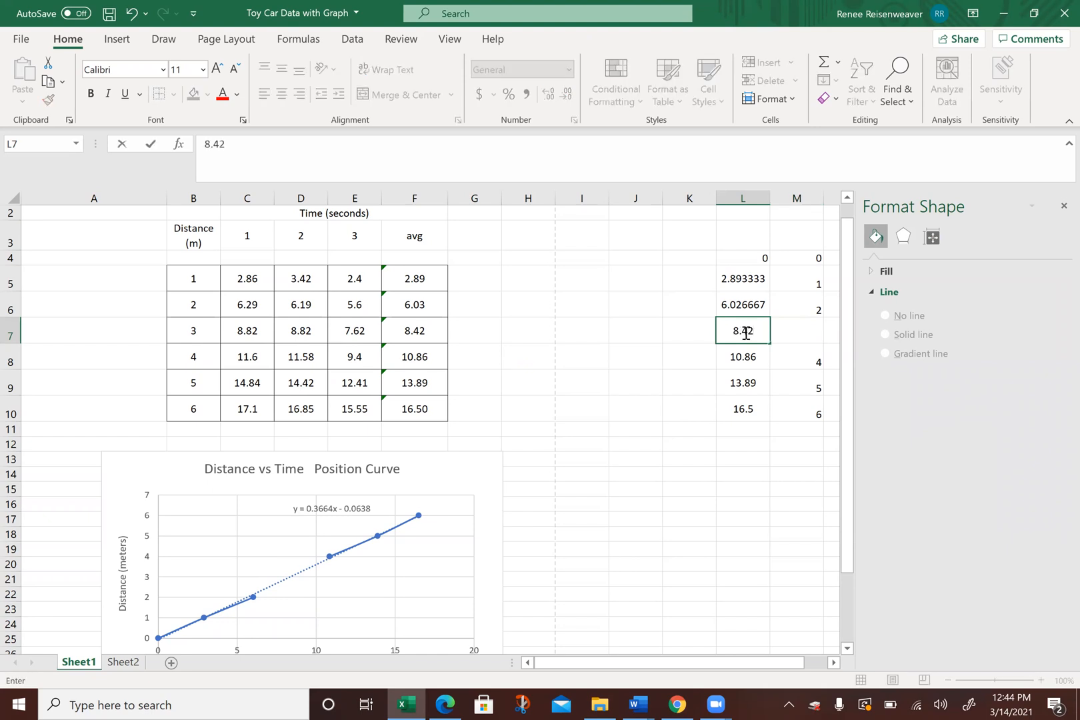
pyautogui.press('Tab')
pyautogui.write('3')
pyautogui.press('Tab')
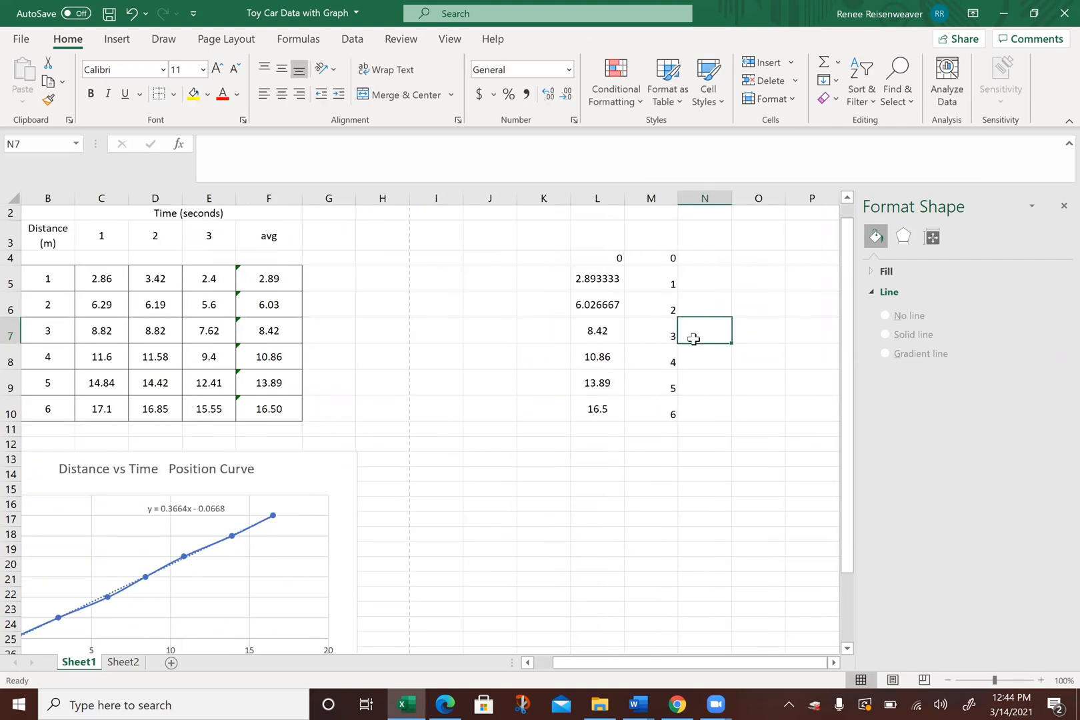
# Step: Narrow column A slightly to shift the data table closer to the sheet's left edge
pyautogui.click(194, 573)
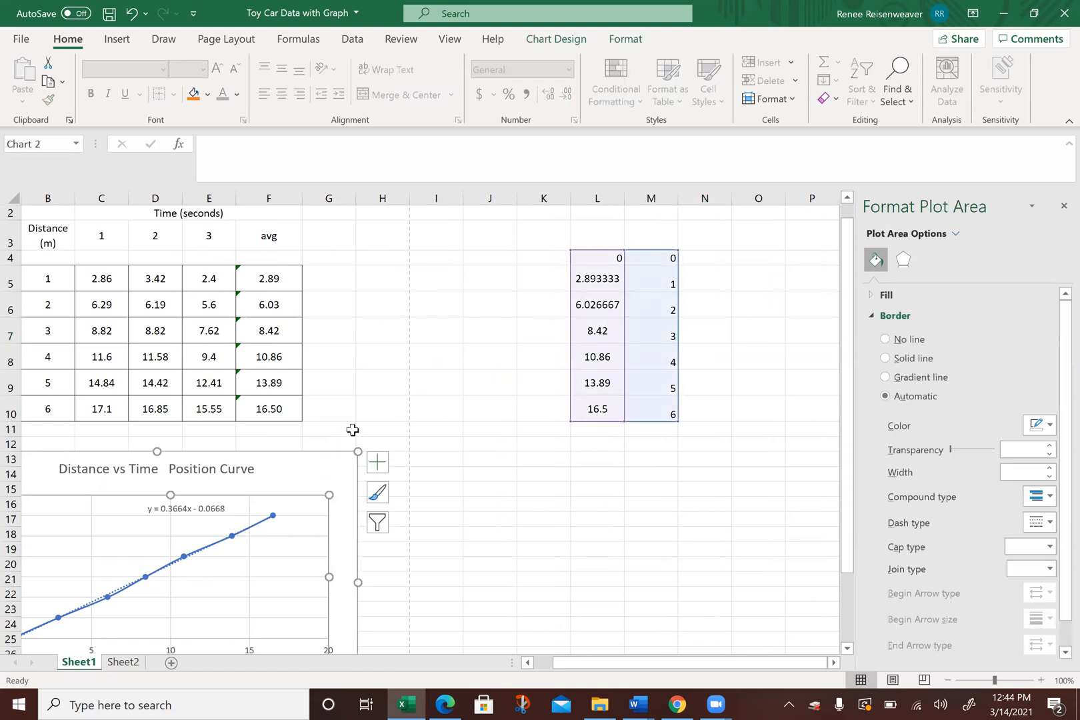
pyautogui.click(294, 475)
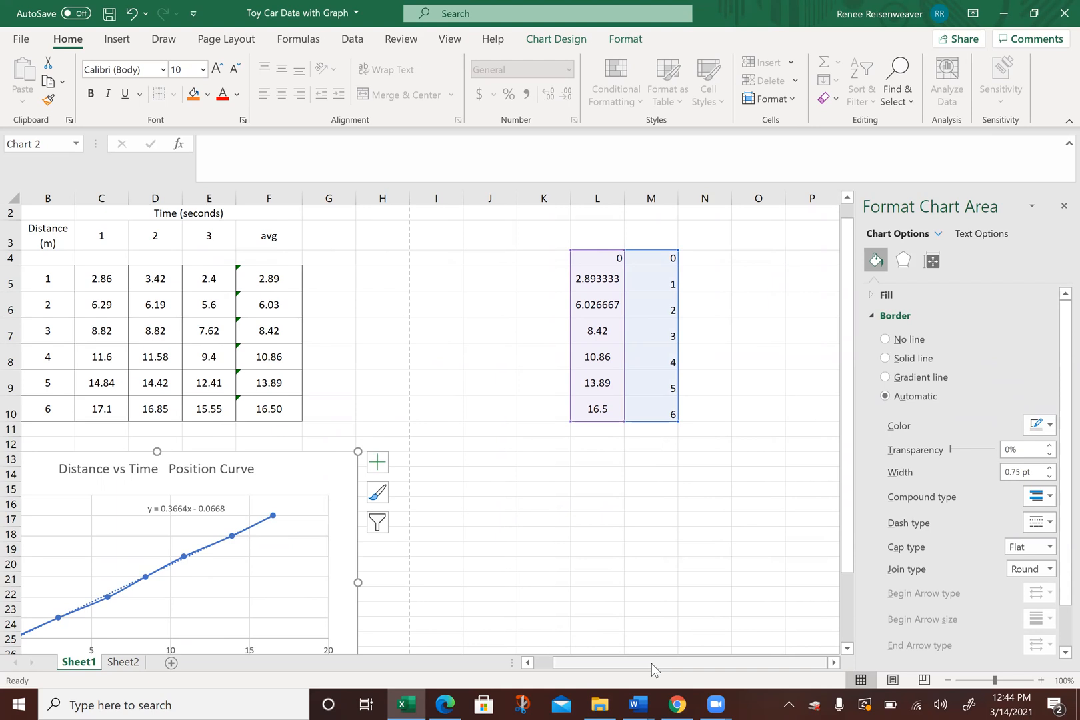
pyautogui.moveTo(652, 664); pyautogui.dragTo(631, 664)
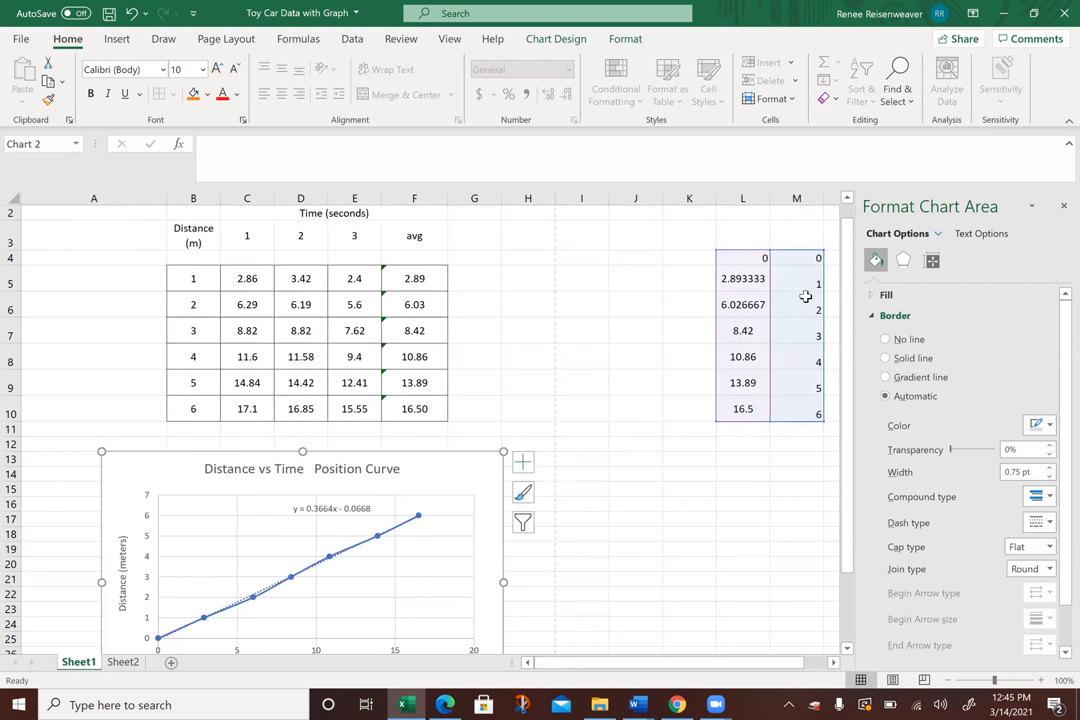
pyautogui.click(525, 414)
pyautogui.moveTo(852, 326); pyautogui.dragTo(863, 516)
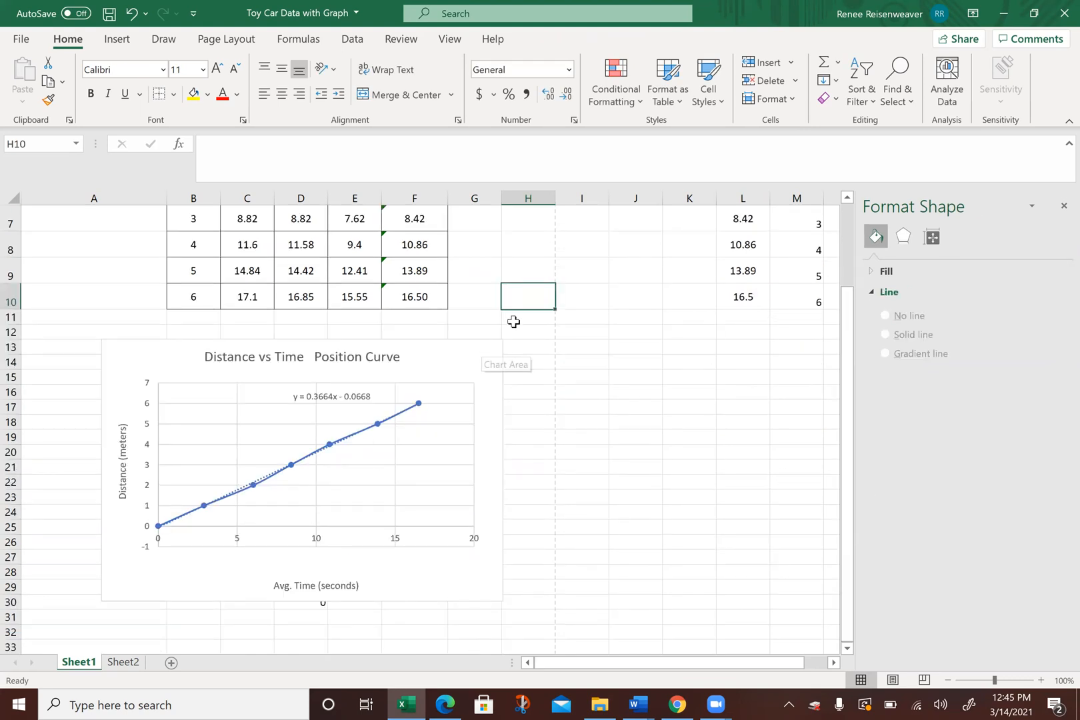
pyautogui.moveTo(166, 198); pyautogui.dragTo(140, 200)
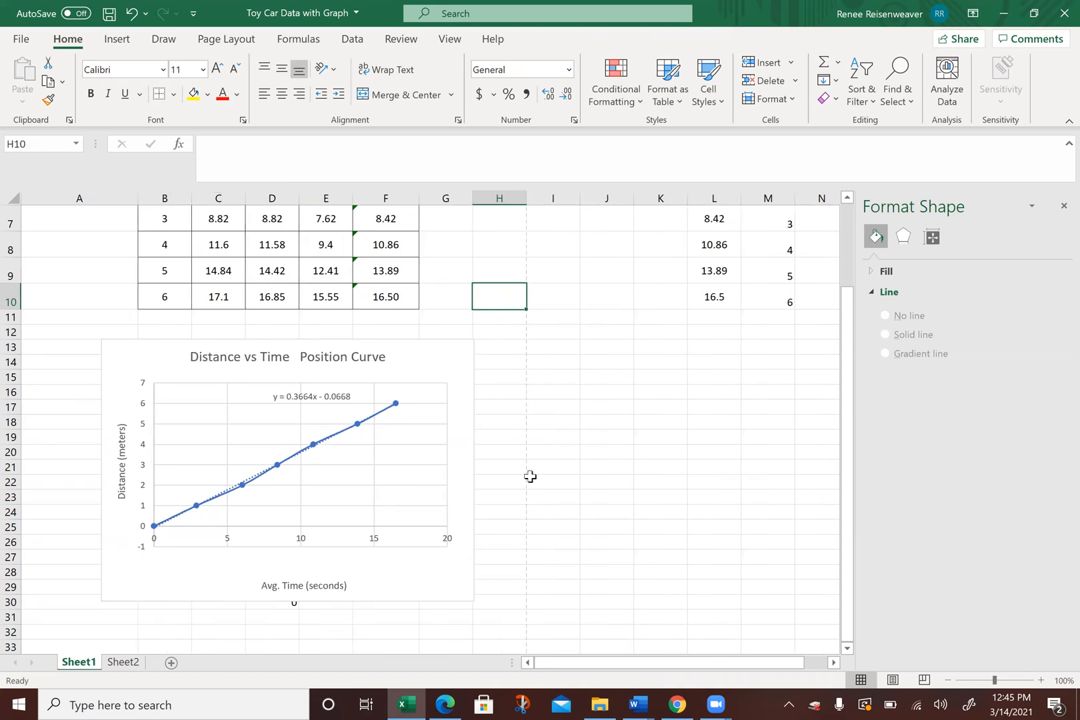
# Step: Clear the stray 0 from cell D30 beneath the chart
pyautogui.click(332, 631)
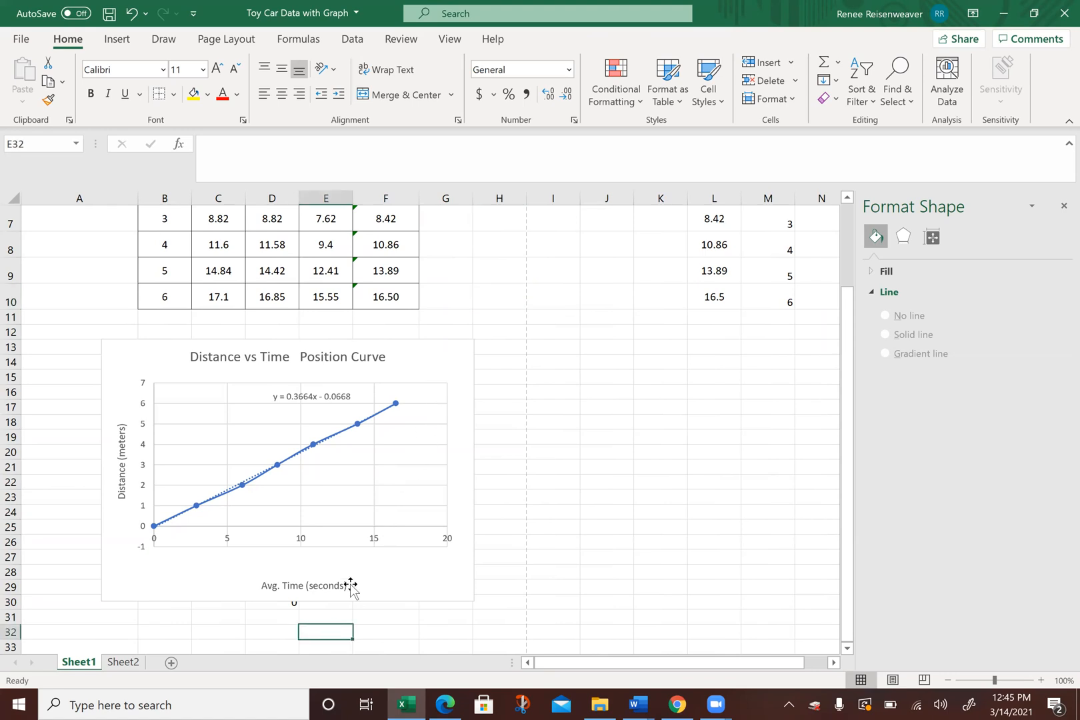
pyautogui.click(282, 605)
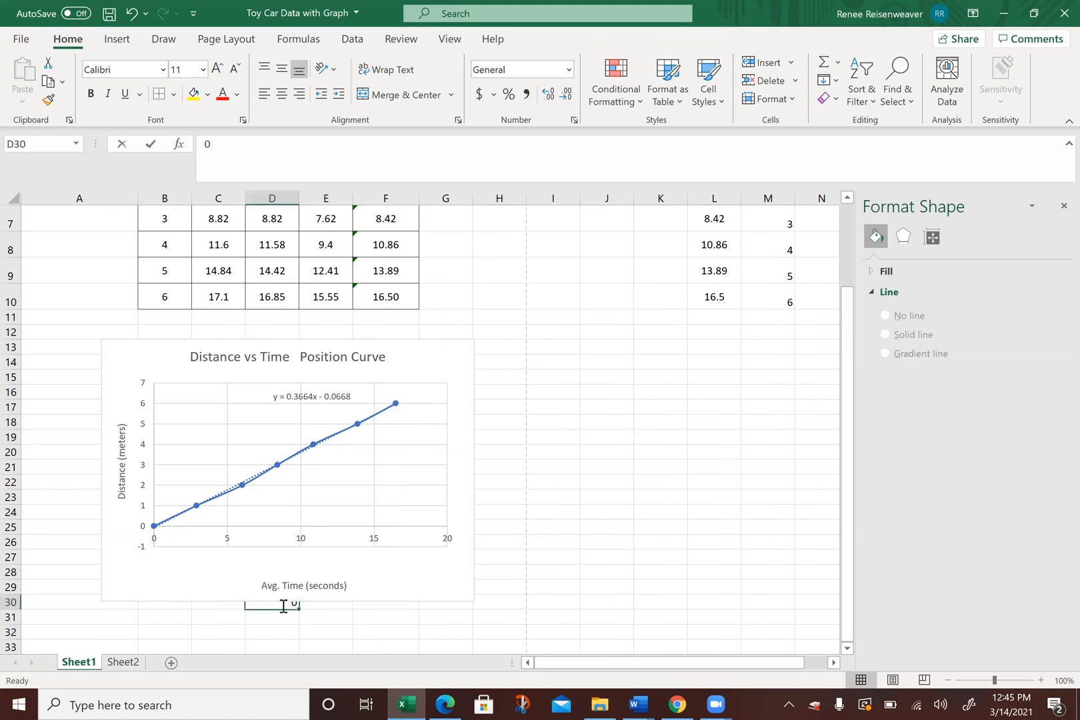
pyautogui.press('BackSpace')
pyautogui.click(189, 631)
# Step: Merge cells B31:G38 below the chart into one text area, aligned to the top and left
pyautogui.press('Down')
pyautogui.press('Down')
pyautogui.press('Down')
pyautogui.press('Down')
pyautogui.press('Down')
pyautogui.press('Down')
pyautogui.press('Down')
pyautogui.press('Down')
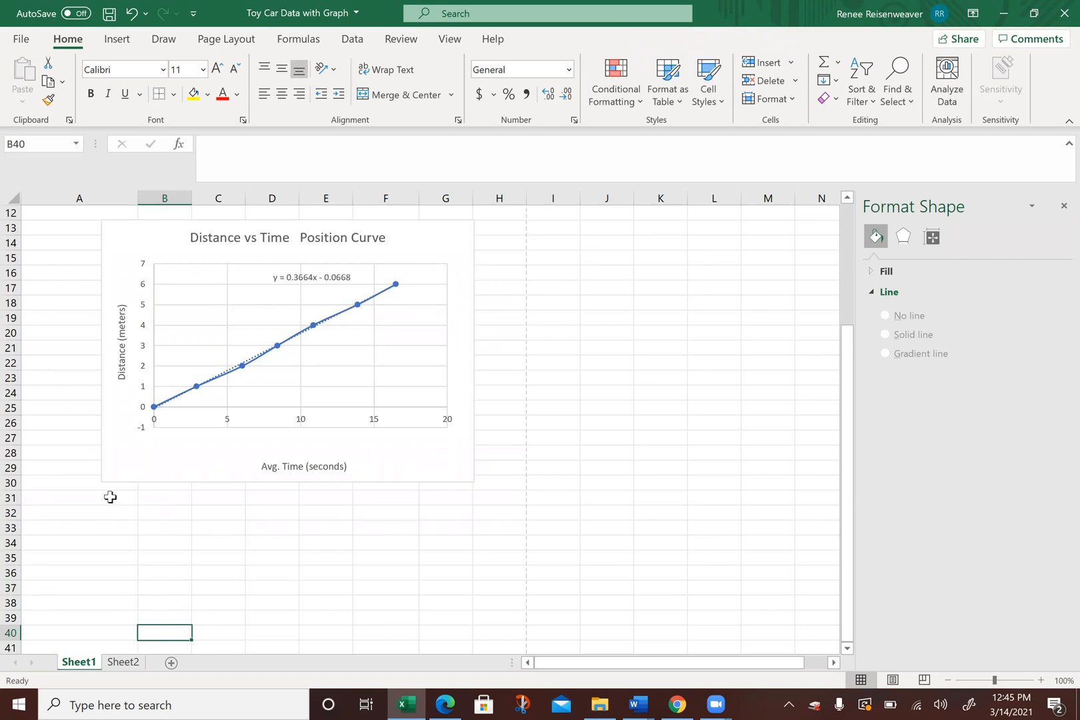
pyautogui.moveTo(157, 498); pyautogui.dragTo(438, 600)
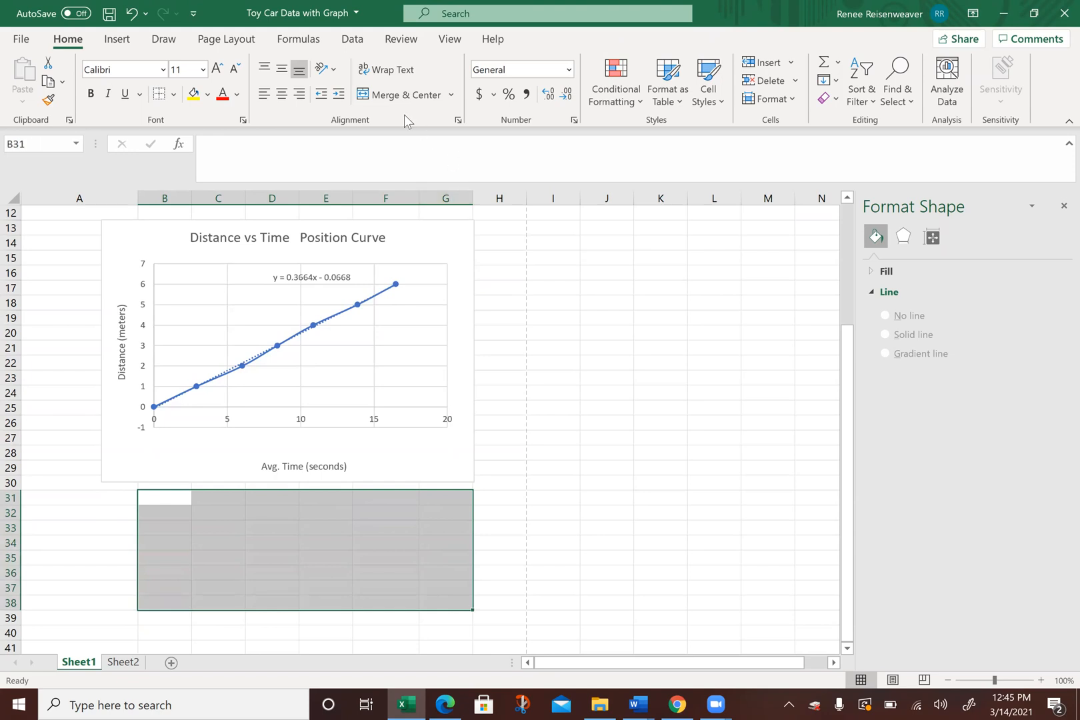
pyautogui.click(398, 91)
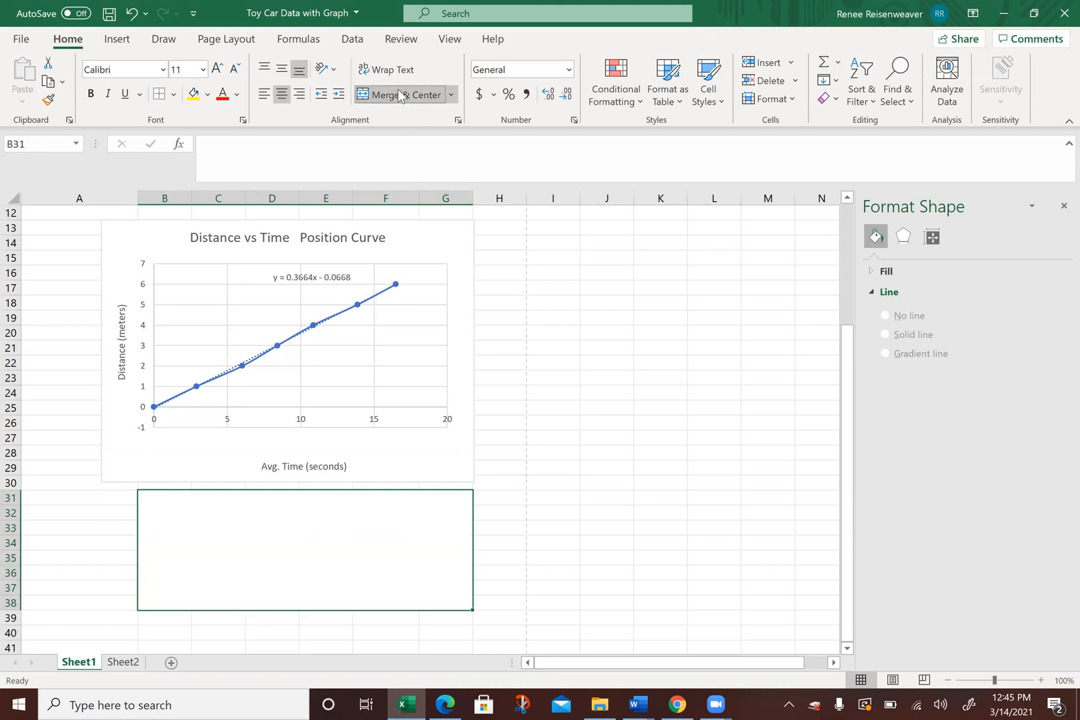
pyautogui.click(262, 70)
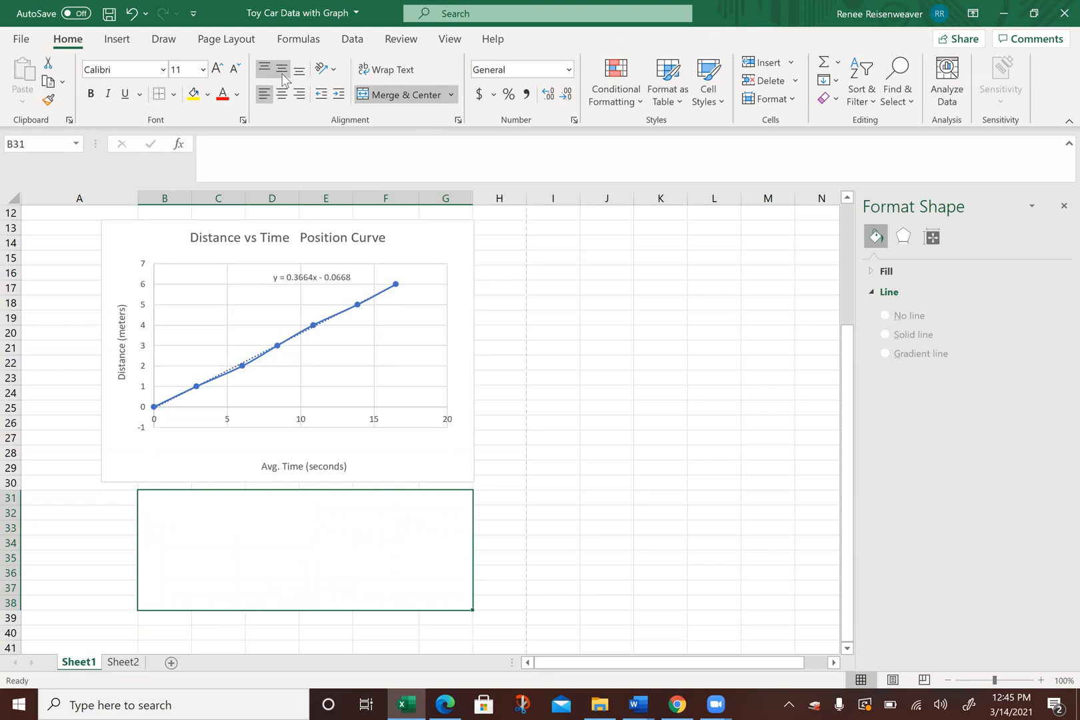
pyautogui.click(266, 94)
# Step: Enter "The slope of position vs time graph is 0.3664. This represents the speed of the car's motion." in the merged cell
pyautogui.click(227, 155)
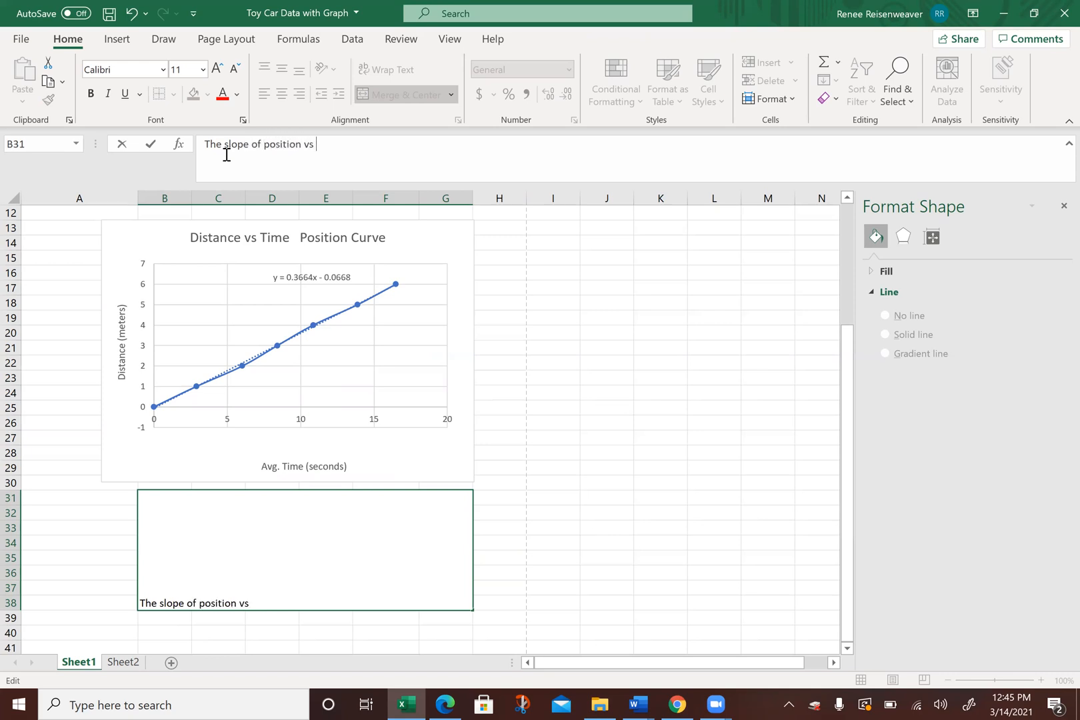
pyautogui.write('graph is 0.')
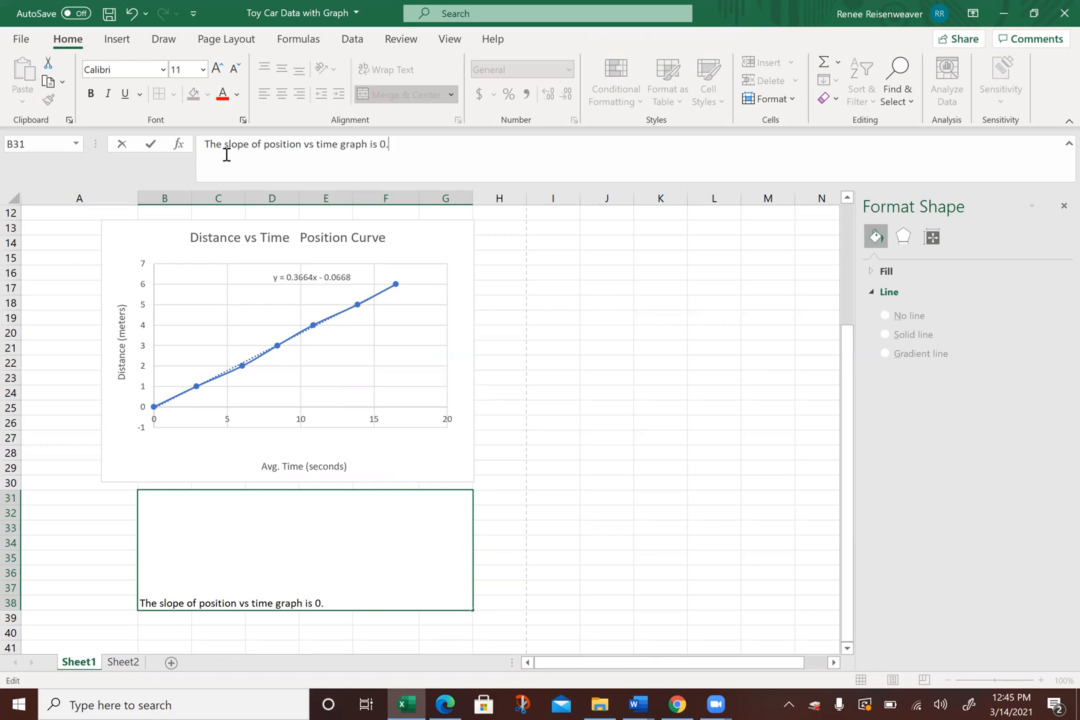
pyautogui.write('3664. This represents th')
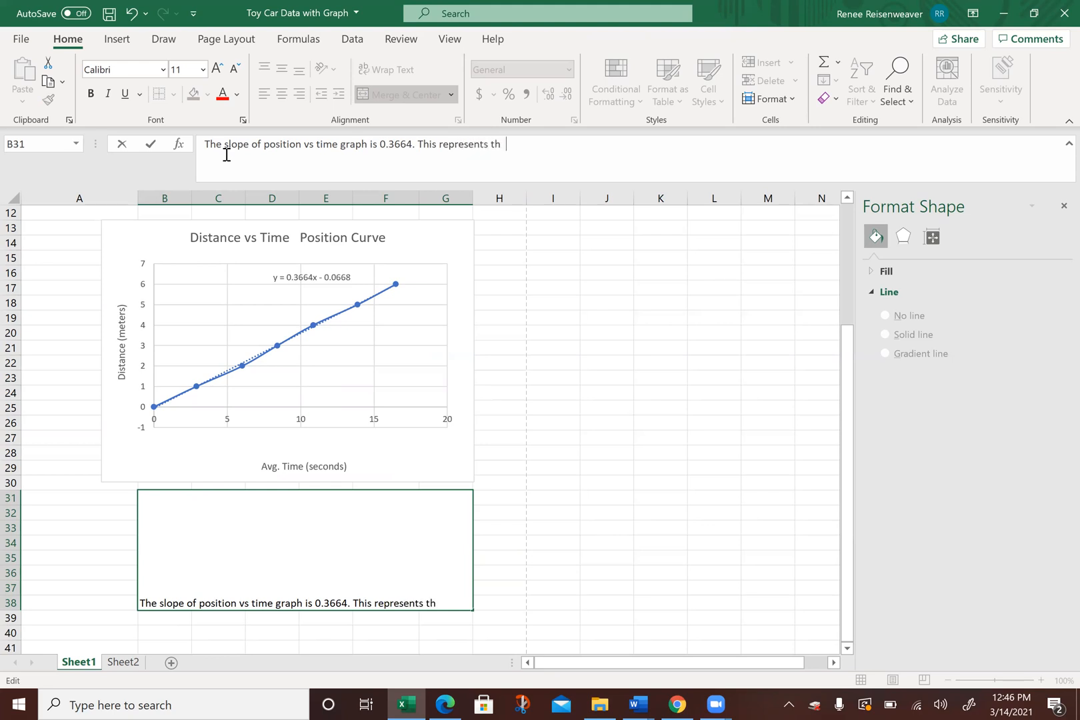
pyautogui.write("of the car's motion.")
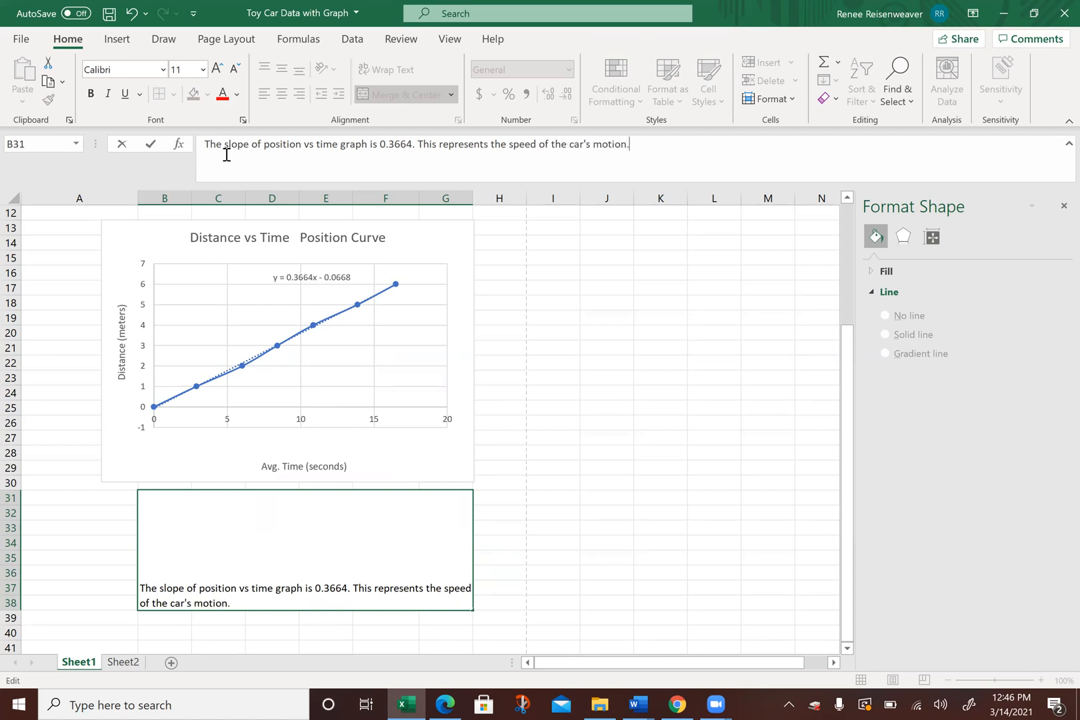
pyautogui.click(547, 451)
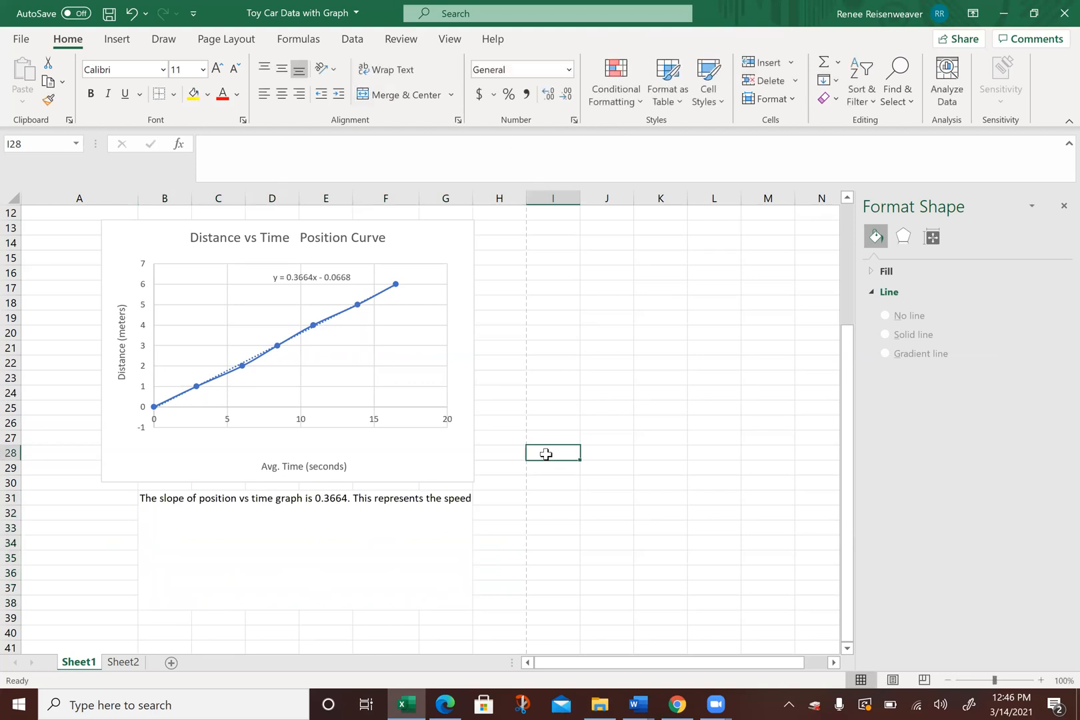
# Step: Format the slope note as wrapped 18 pt text and increase row 30's height to separate it from the chart
pyautogui.click(235, 525)
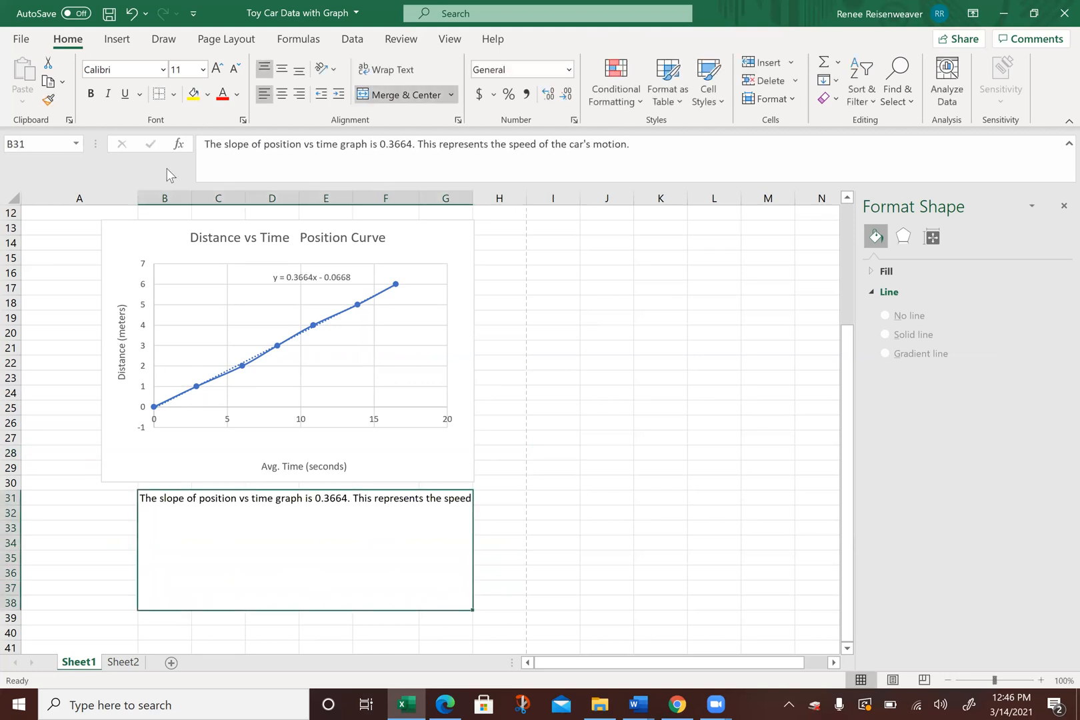
pyautogui.click(202, 70)
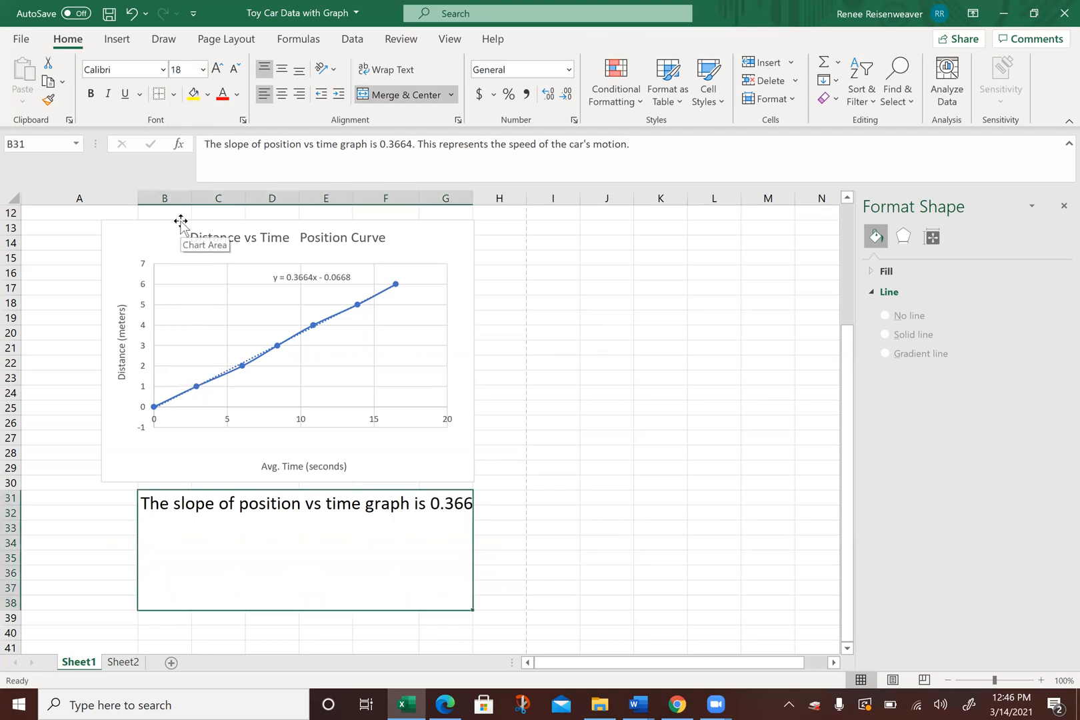
pyautogui.click(388, 69)
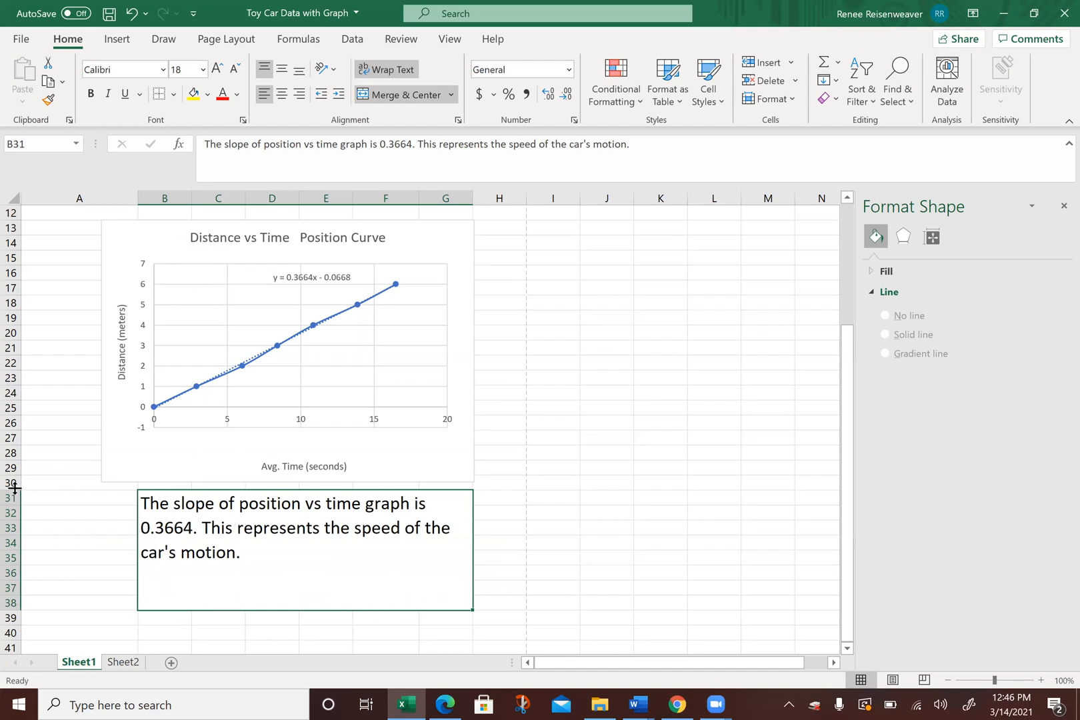
pyautogui.moveTo(13, 488); pyautogui.dragTo(13, 513)
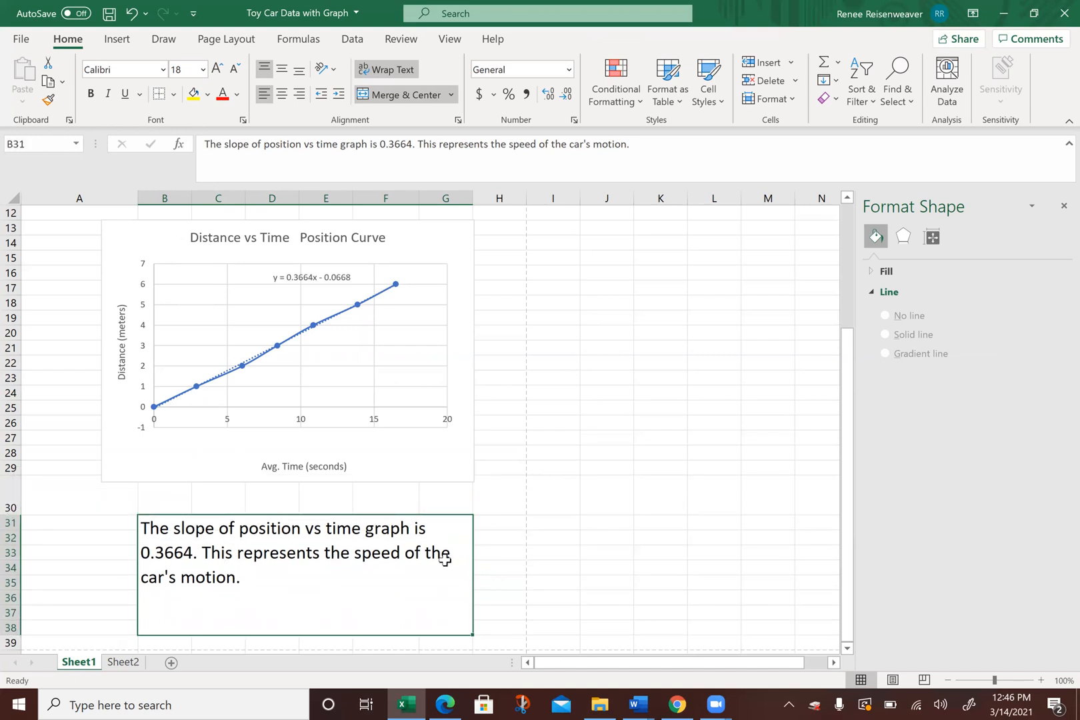
pyautogui.click(547, 485)
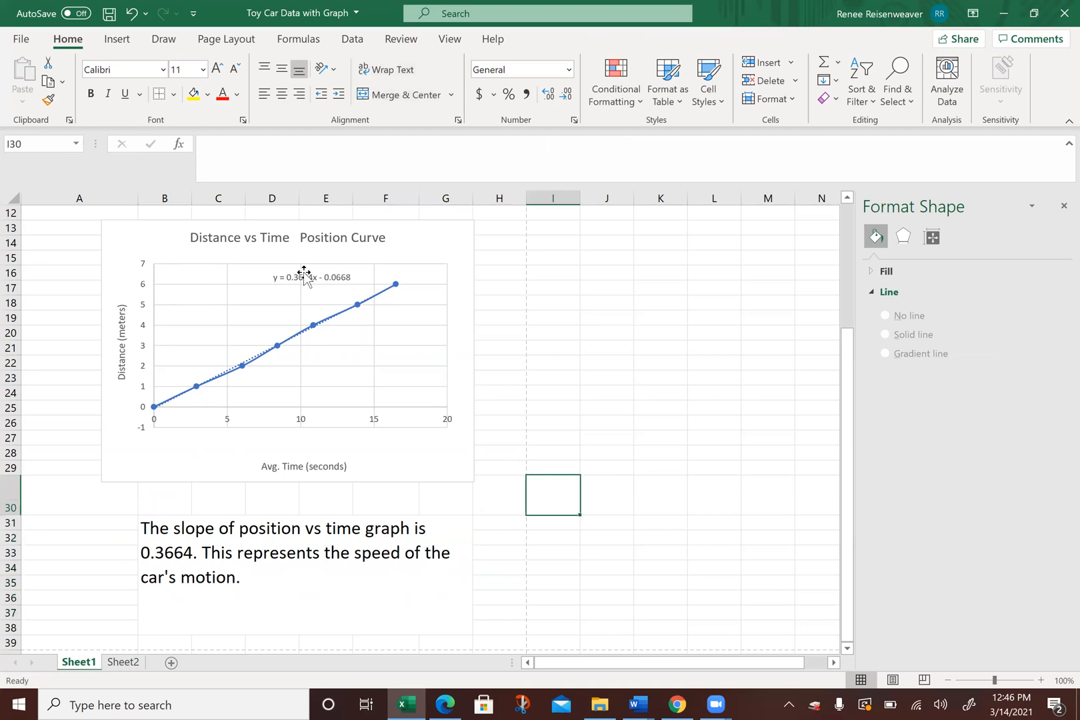
# Step: Change the chart title's font color to the standard dark red
pyautogui.click(298, 245)
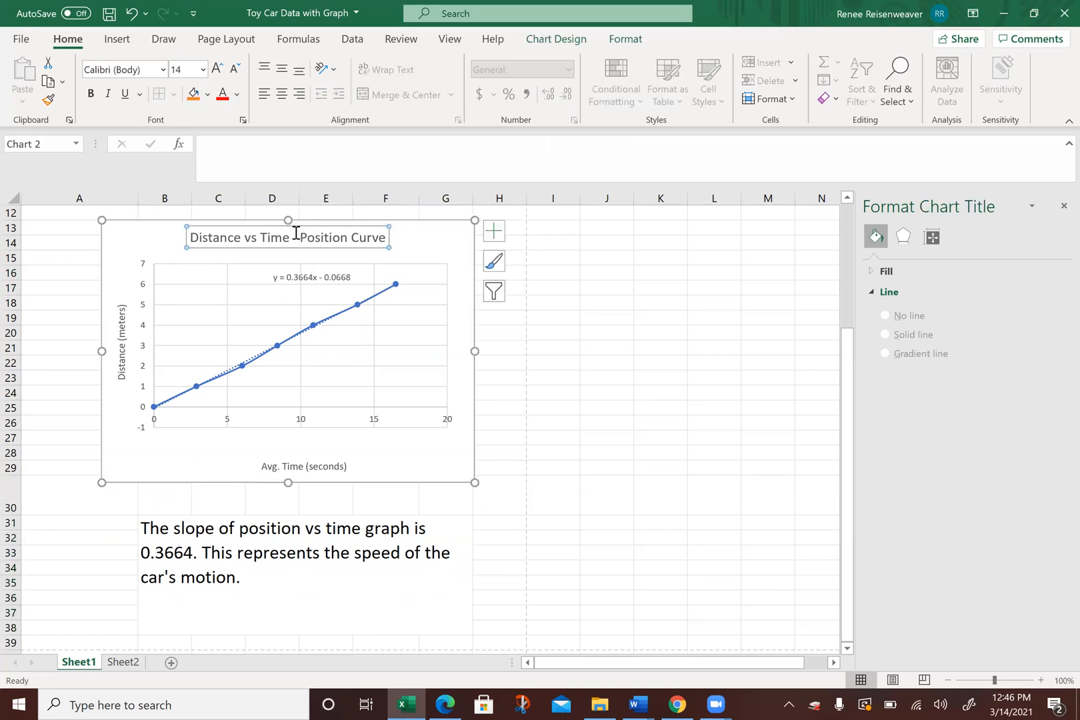
pyautogui.click(236, 95)
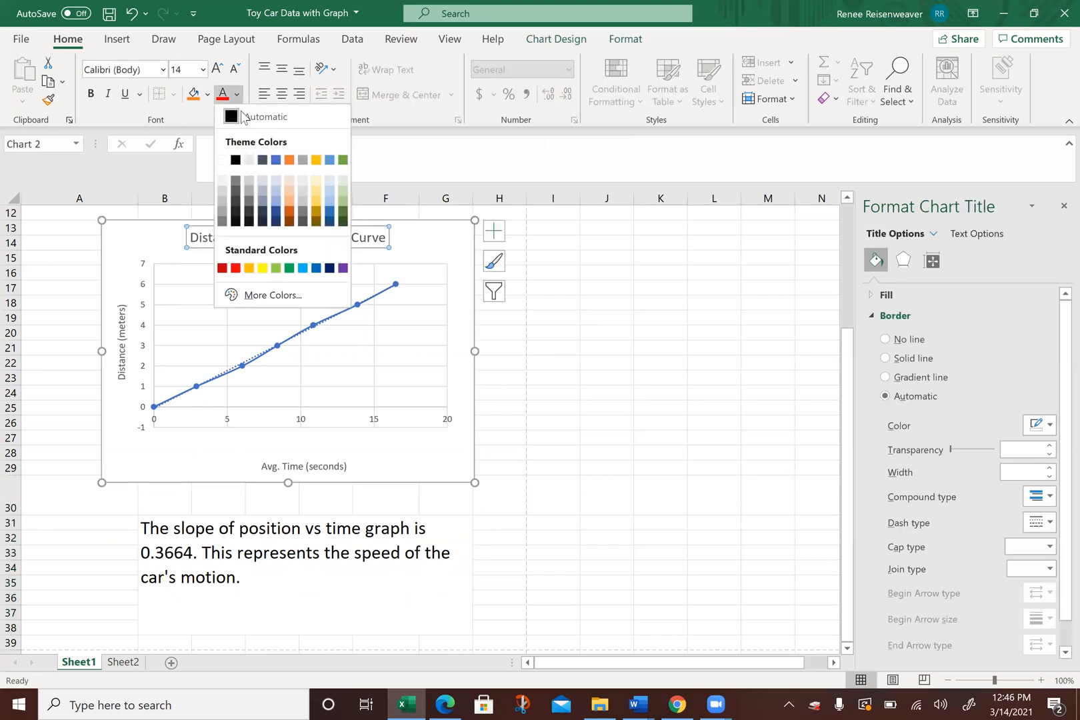
pyautogui.click(222, 268)
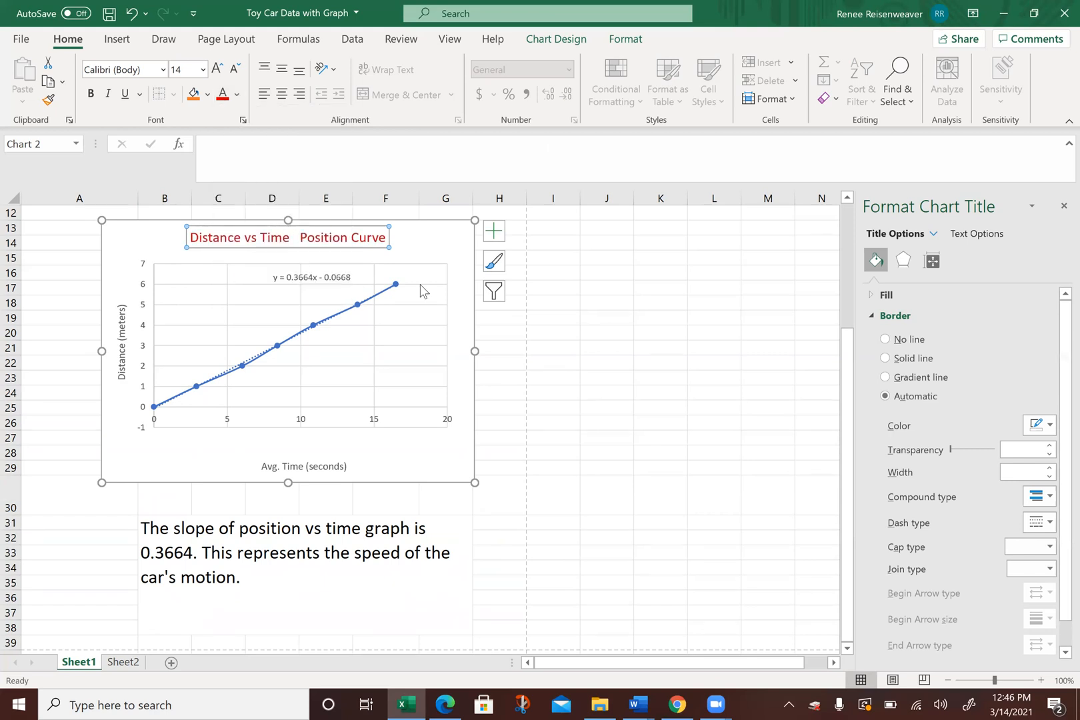
pyautogui.click(455, 249)
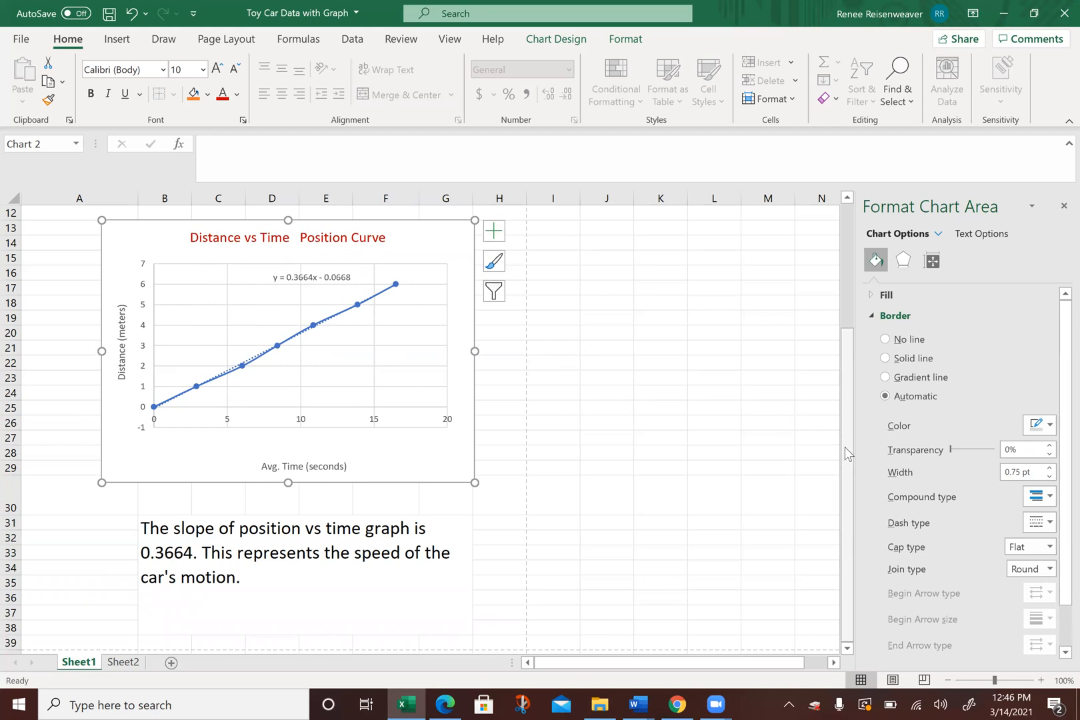
# Step: Review the data and chart, preview how the selected chart alone would print, and return to the worksheet
pyautogui.moveTo(846, 448); pyautogui.dragTo(845, 335)
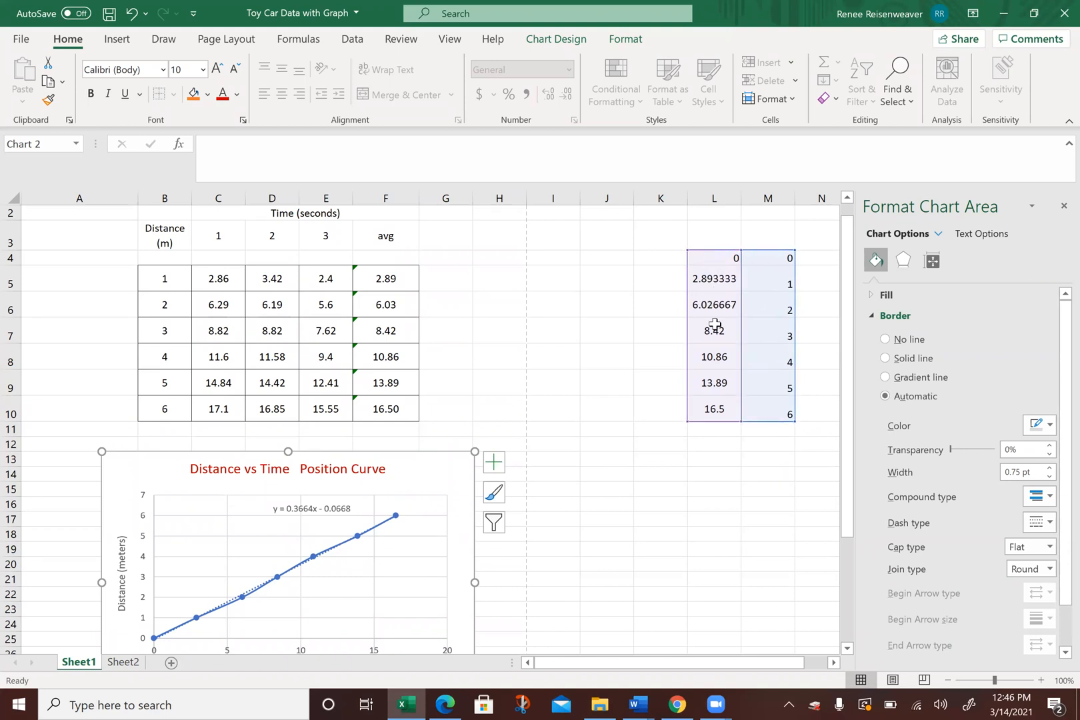
pyautogui.moveTo(848, 288); pyautogui.dragTo(853, 335)
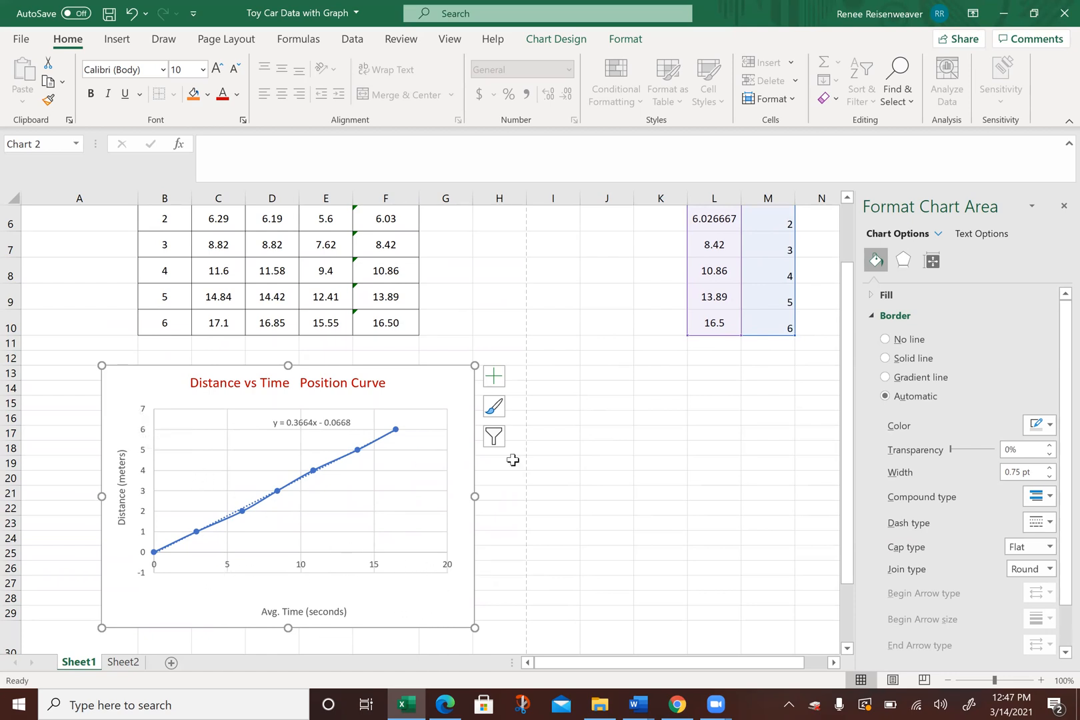
pyautogui.moveTo(846, 392); pyautogui.dragTo(851, 280)
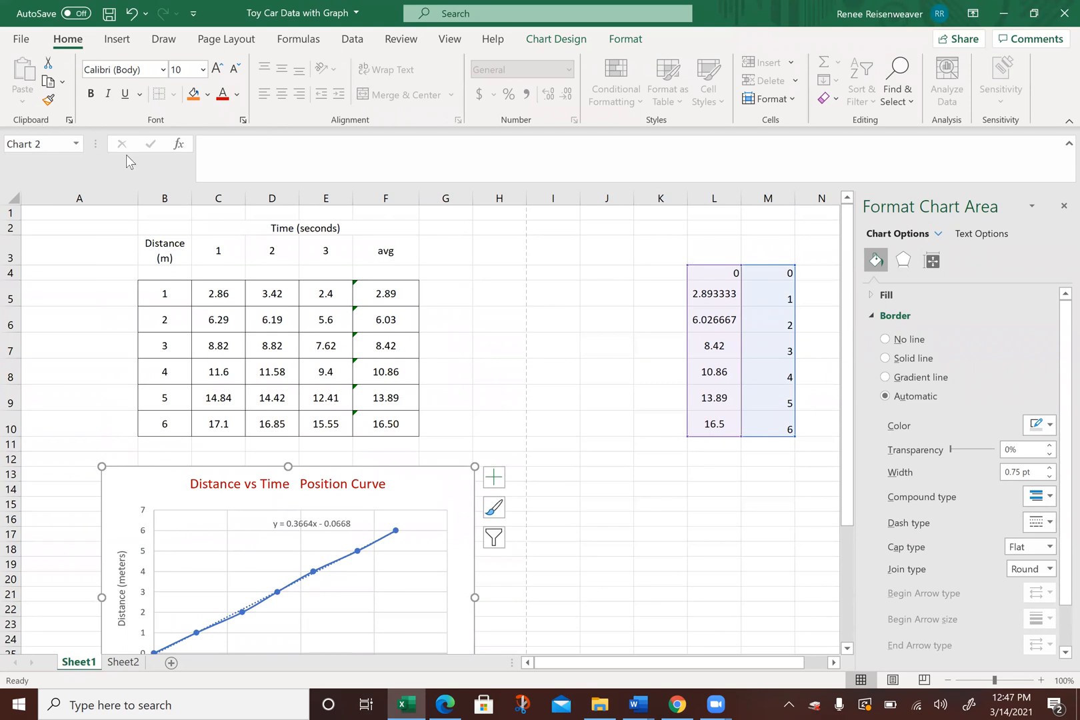
pyautogui.click(23, 38)
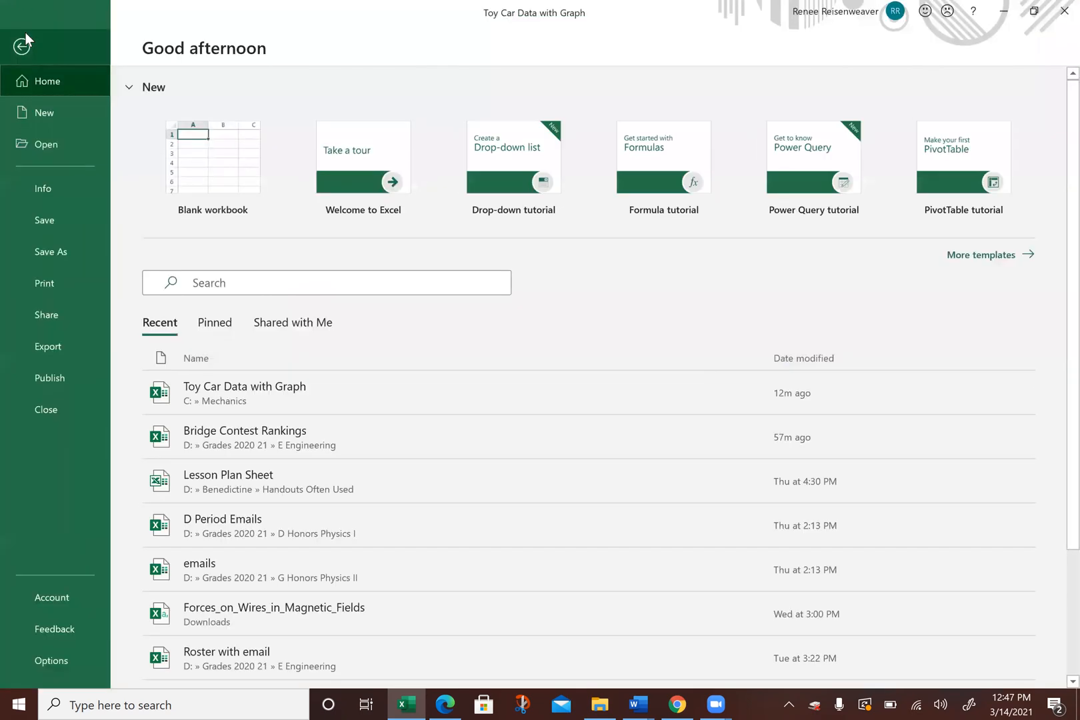
pyautogui.click(44, 286)
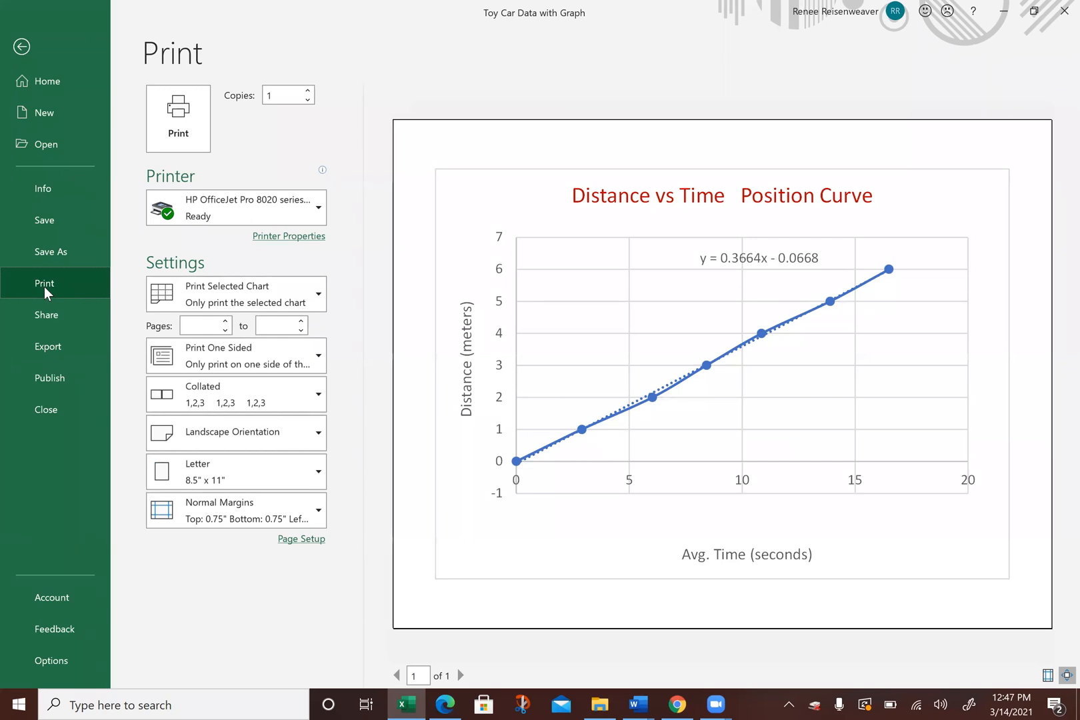
pyautogui.click(25, 43)
# Step: Deselect the chart, preview the whole sheet's printout with table, chart and slope note, and return to the worksheet
pyautogui.click(490, 357)
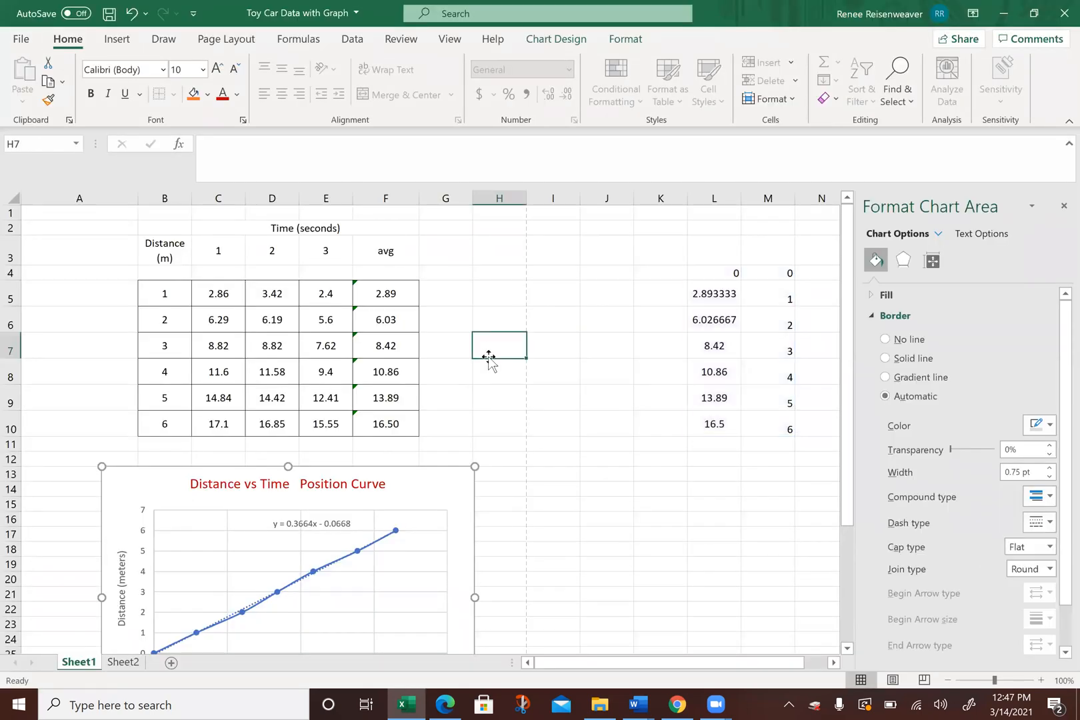
pyautogui.click(14, 47)
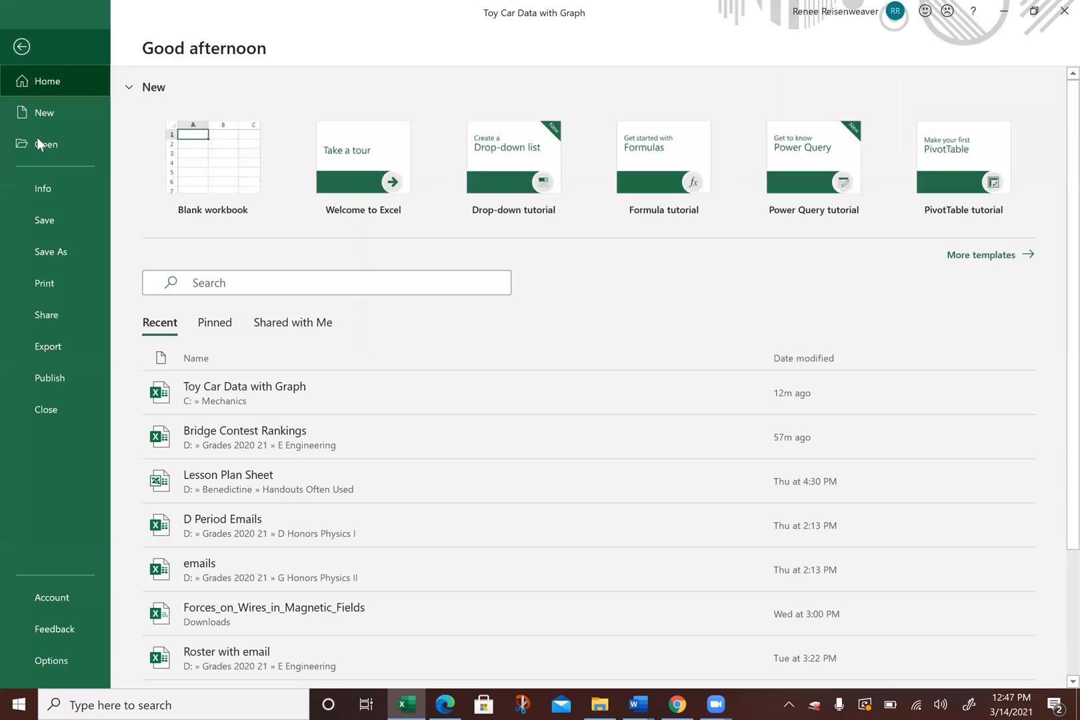
pyautogui.click(46, 288)
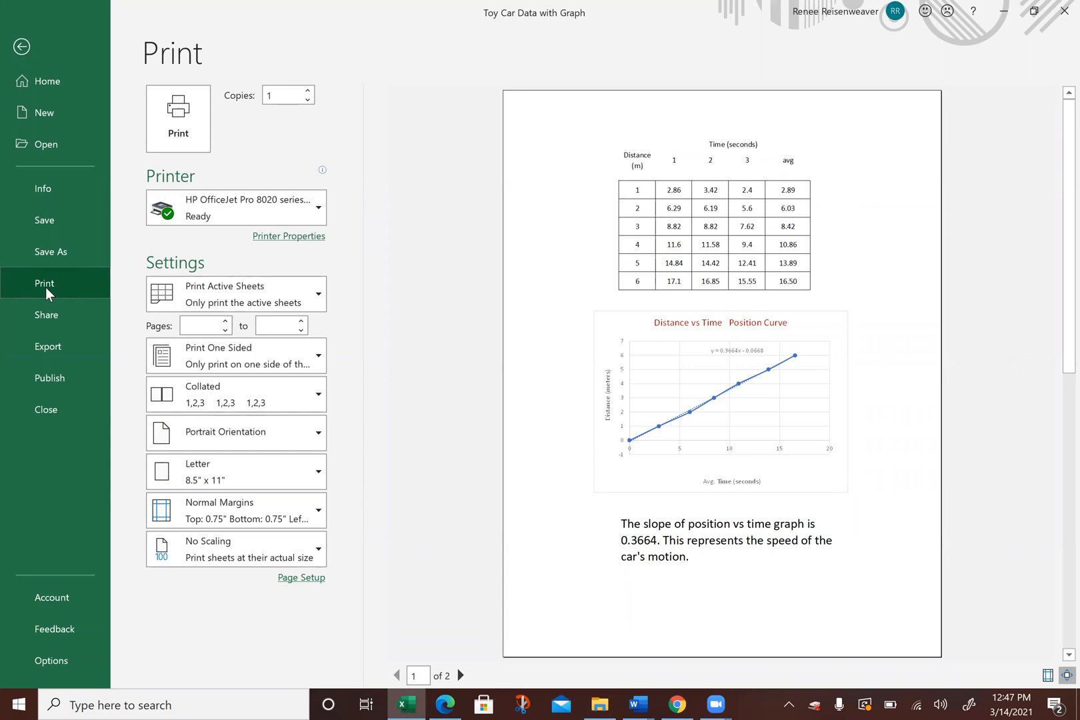
pyautogui.click(24, 45)
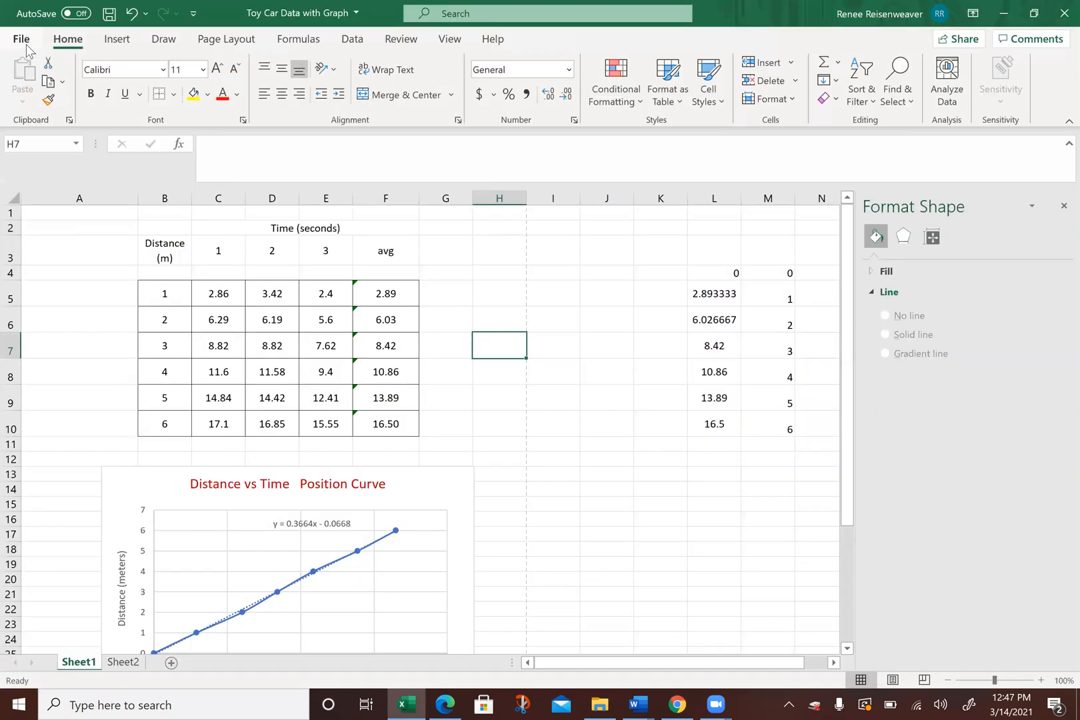